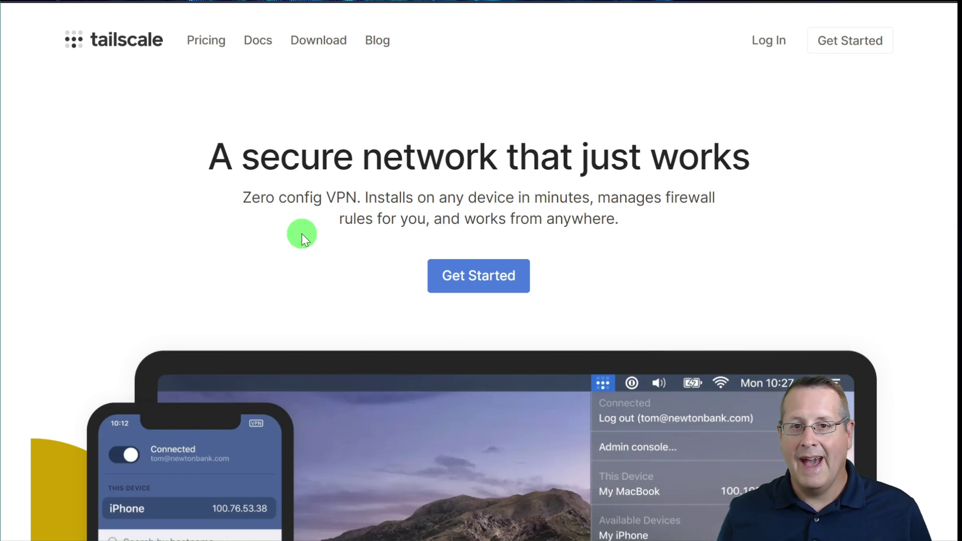
# - Scroll the tailscale.com homepage past the network diagram and 'Available for' bar to 'Use your SSO and MFA'
pyautogui.scroll(-4, 262, 286)
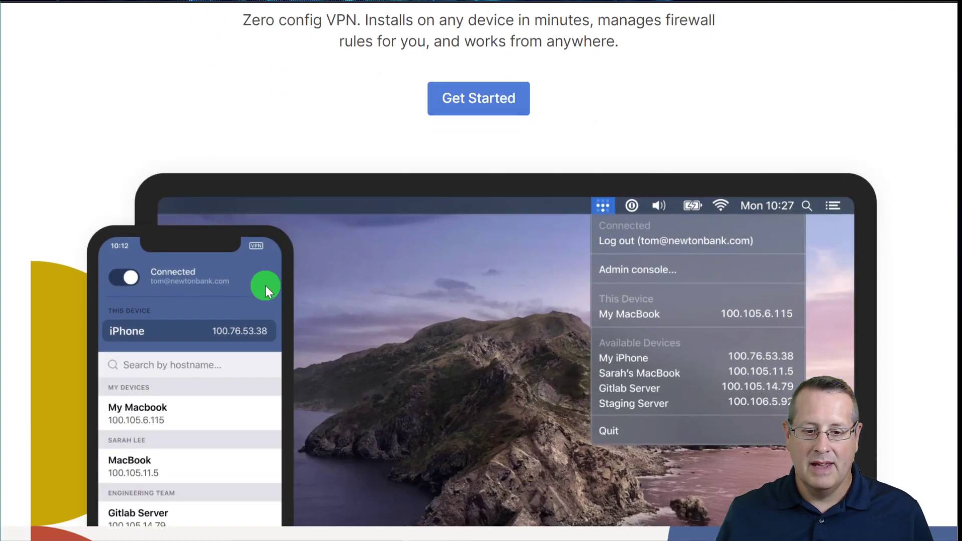
pyautogui.scroll(-5, 247, 290)
pyautogui.scroll(-3, 247, 290)
pyautogui.scroll(-4, 247, 290)
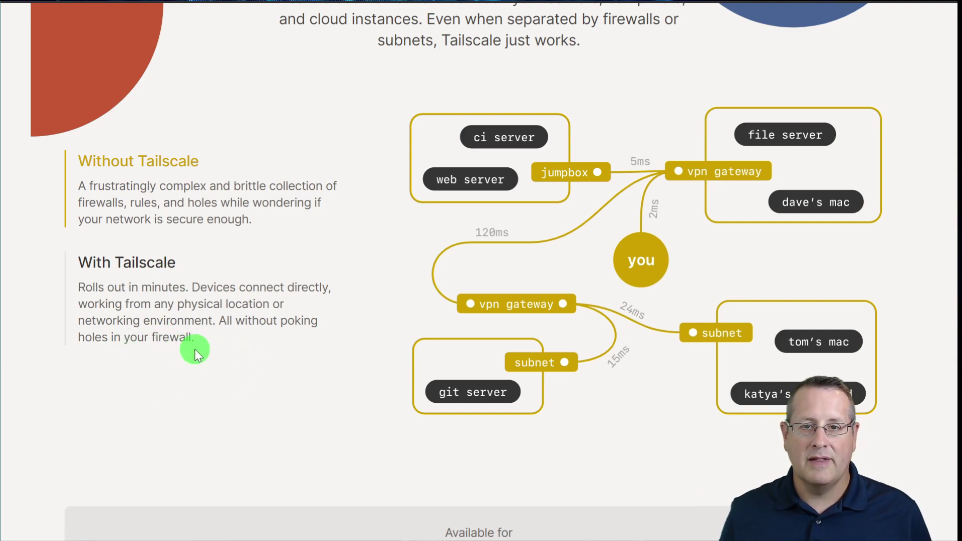
pyautogui.scroll(-5, 195, 349)
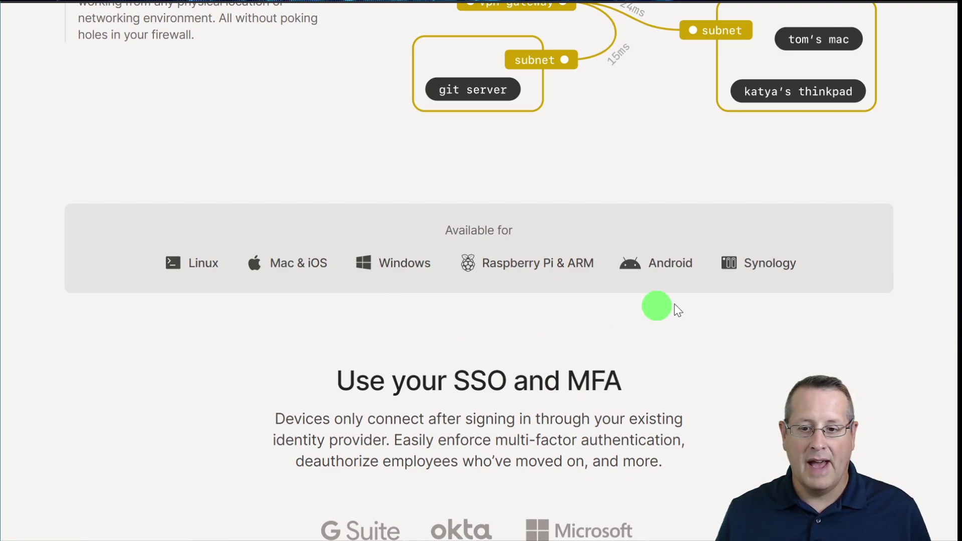
pyautogui.scroll(-3, 483, 225)
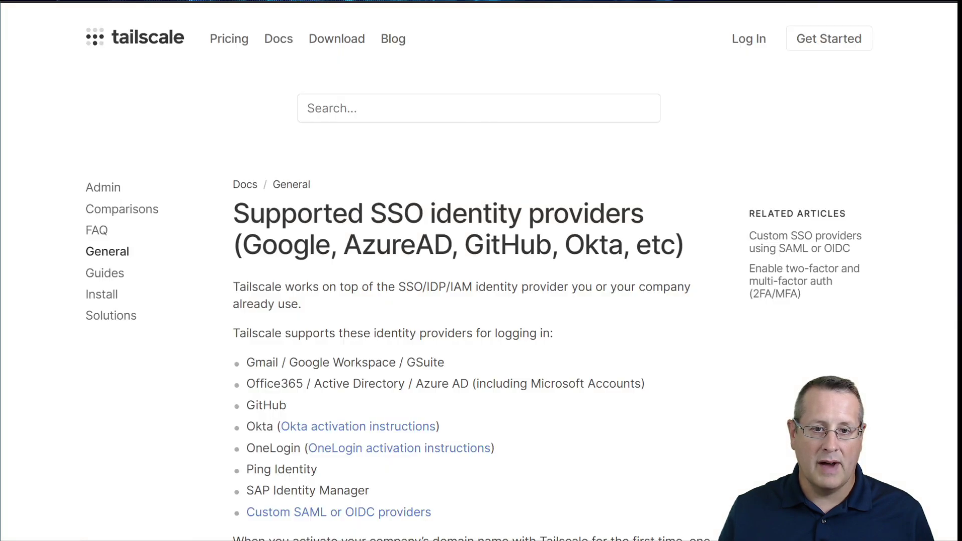
# - Scroll the docs page of supported SSO providers such as Google, AzureAD, GitHub and Okta
pyautogui.scroll(-2, 687, 307)
pyautogui.scroll(-2, 685, 304)
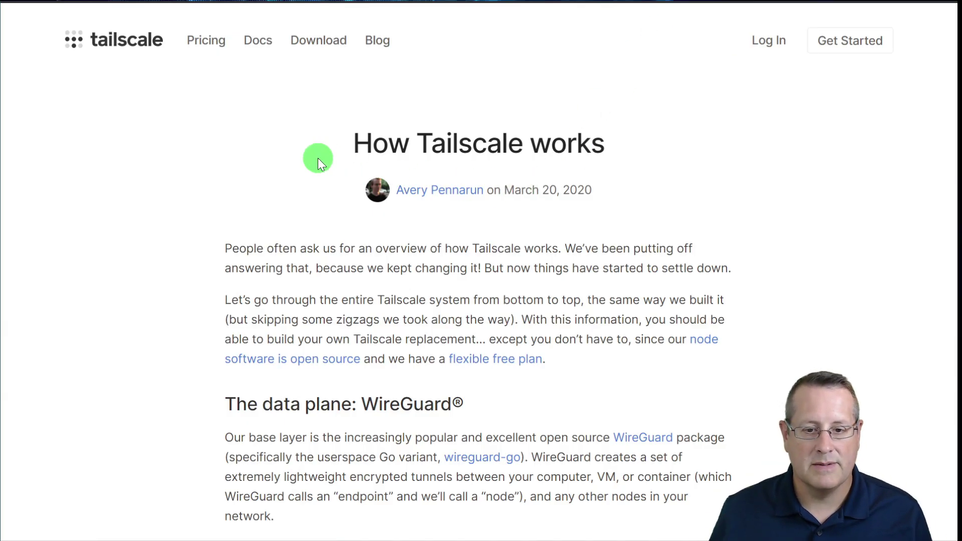
# - Scroll the article through the WireGuard and hub-and-spoke sections to the VPN gateway scaling downsides
pyautogui.scroll(-5, 196, 301)
pyautogui.scroll(4, 198, 298)
pyautogui.scroll(-4, 197, 275)
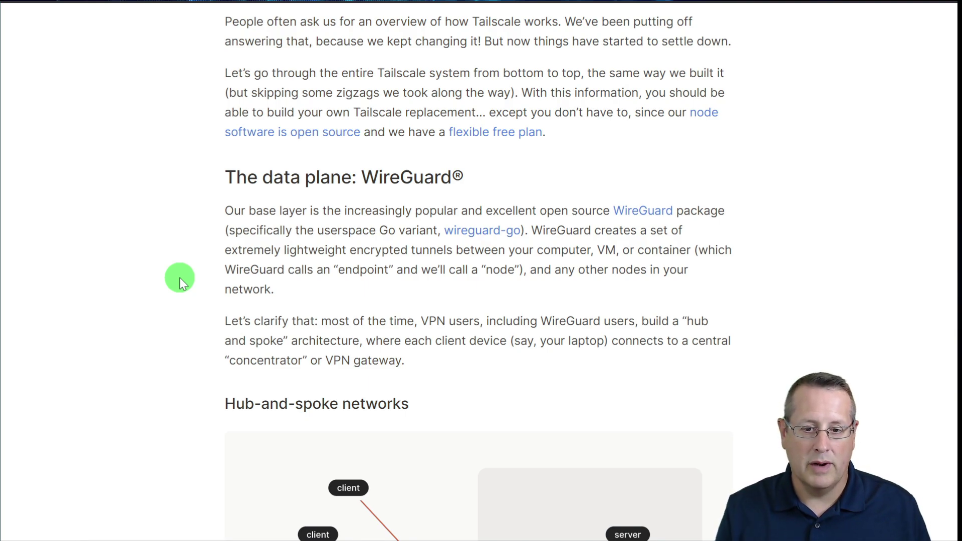
pyautogui.scroll(-1, 181, 275)
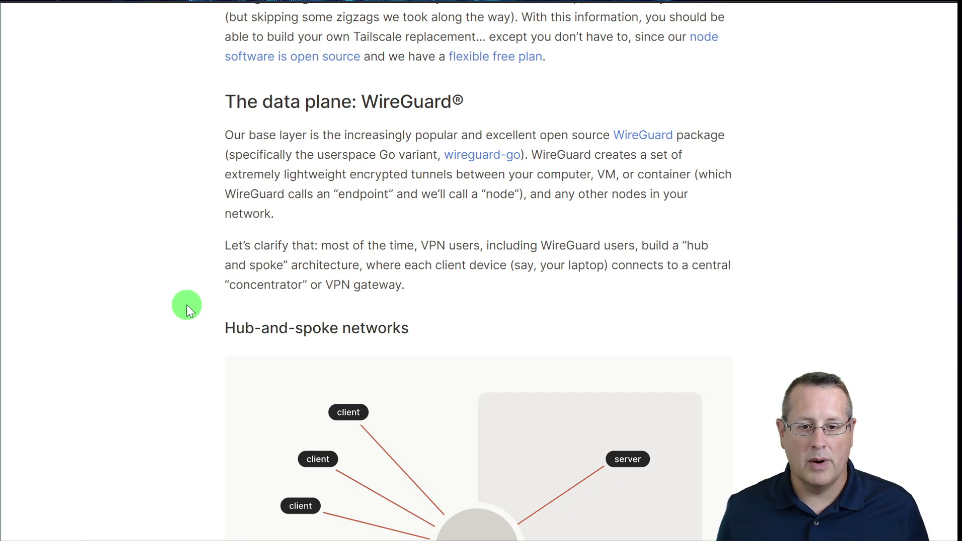
pyautogui.scroll(-2, 187, 308)
pyautogui.scroll(-1, 191, 316)
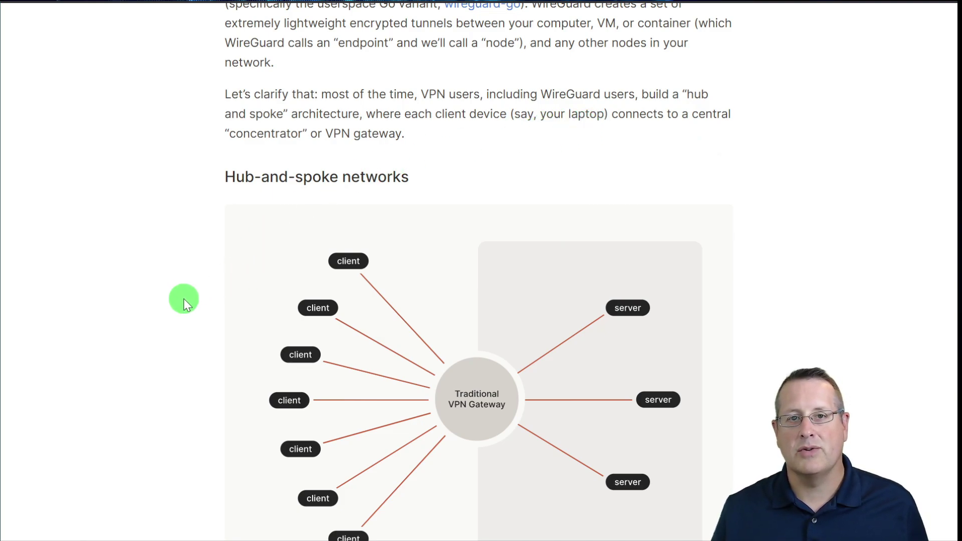
pyautogui.scroll(-2, 183, 299)
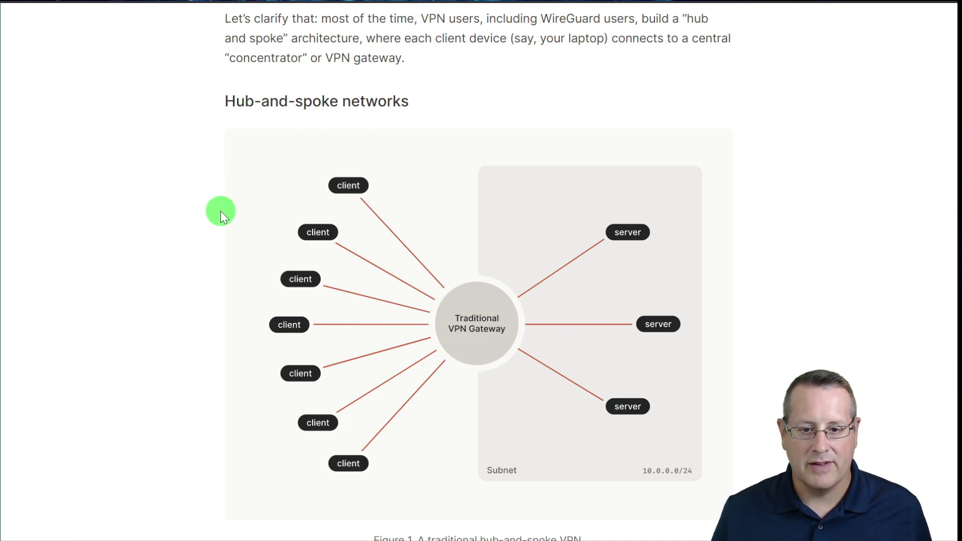
pyautogui.scroll(-2, 220, 211)
pyautogui.scroll(-2, 221, 212)
pyautogui.scroll(-3, 215, 210)
pyautogui.scroll(-5, 200, 212)
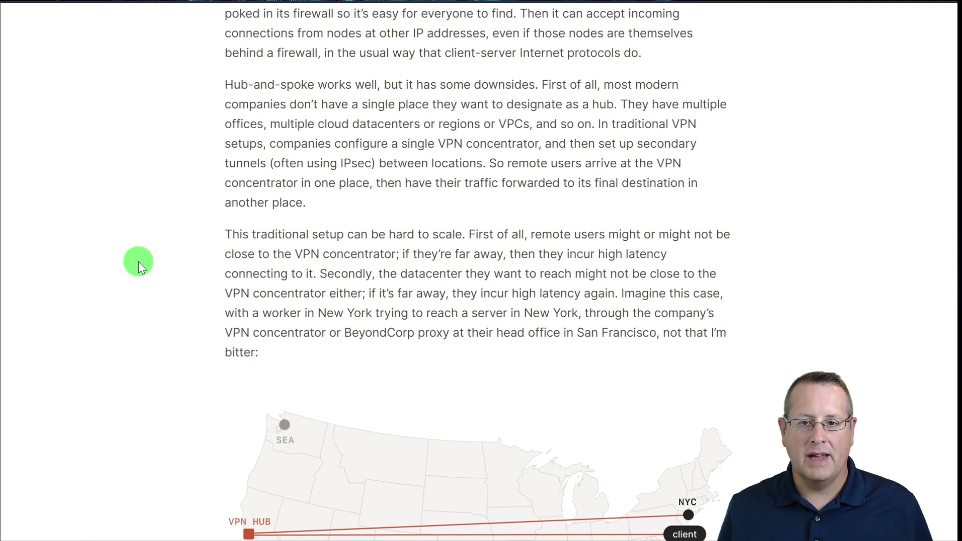
# - Scroll past Figures 2(a) and 2(b) on the WireGuard multipoint VPN to 'Mesh networks'
pyautogui.scroll(-4, 160, 305)
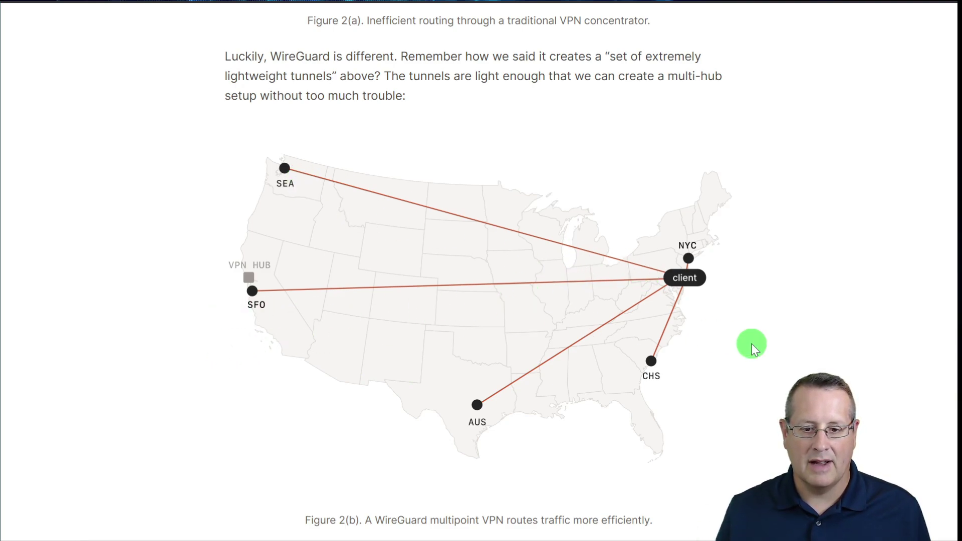
pyautogui.scroll(-4, 121, 392)
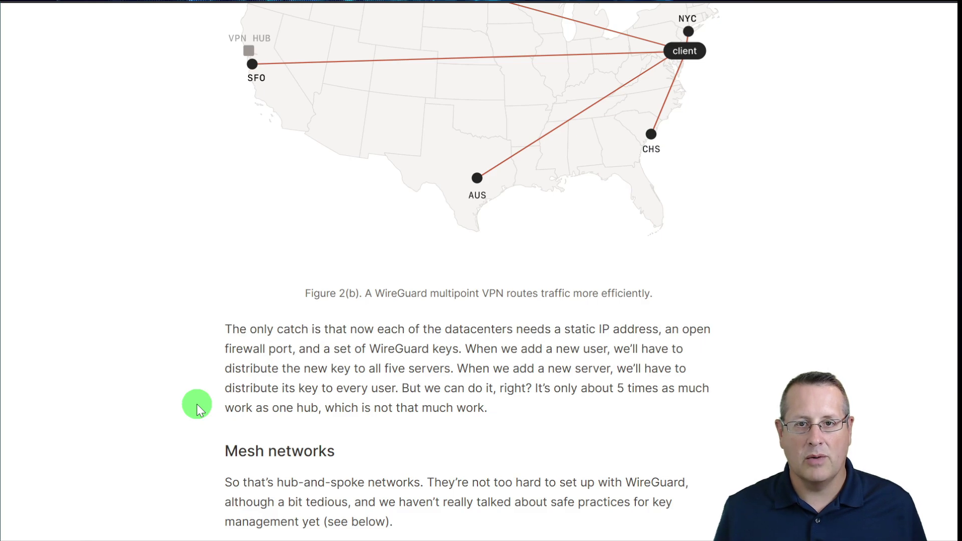
# - Scroll past the mesh drawbacks and Figure 3 to the control plane key exchange section
pyautogui.scroll(-8, 197, 404)
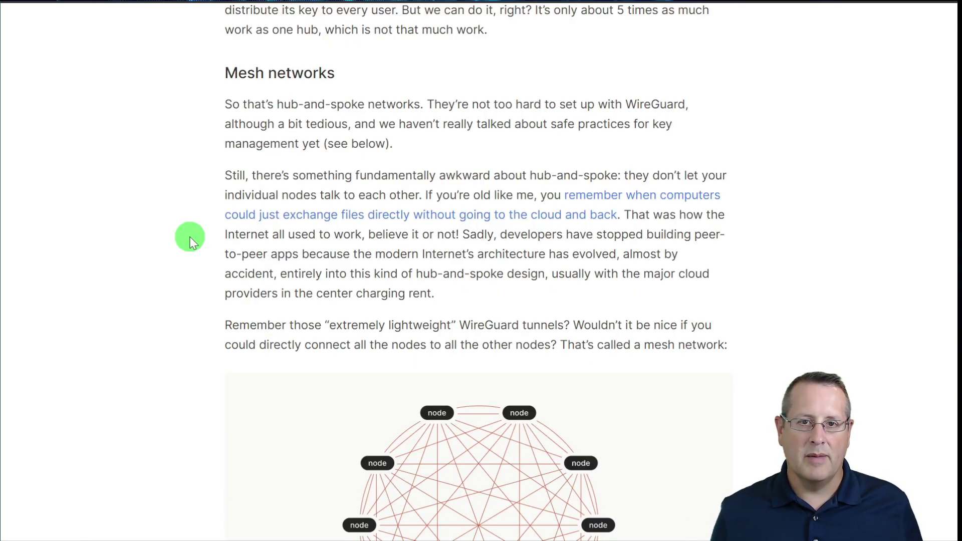
pyautogui.scroll(-3, 158, 206)
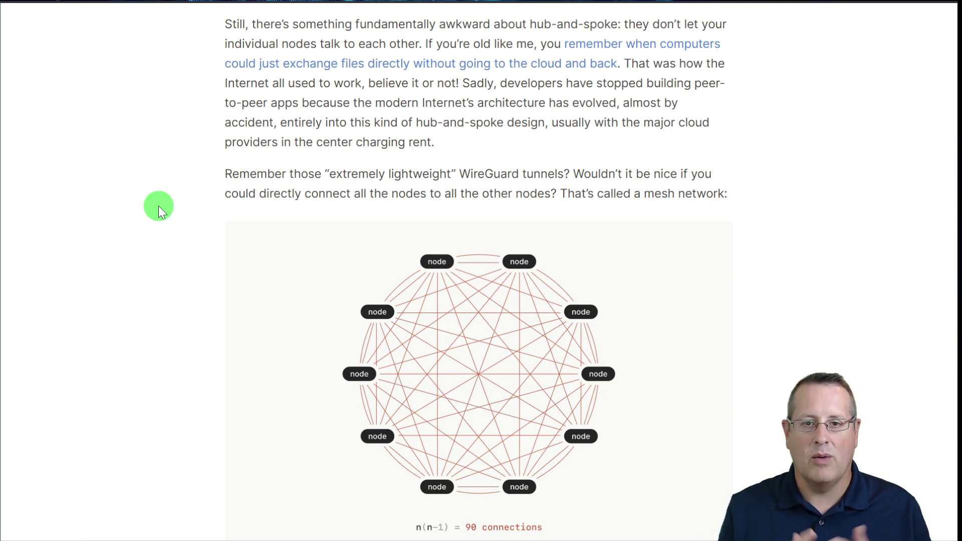
pyautogui.scroll(-2, 159, 206)
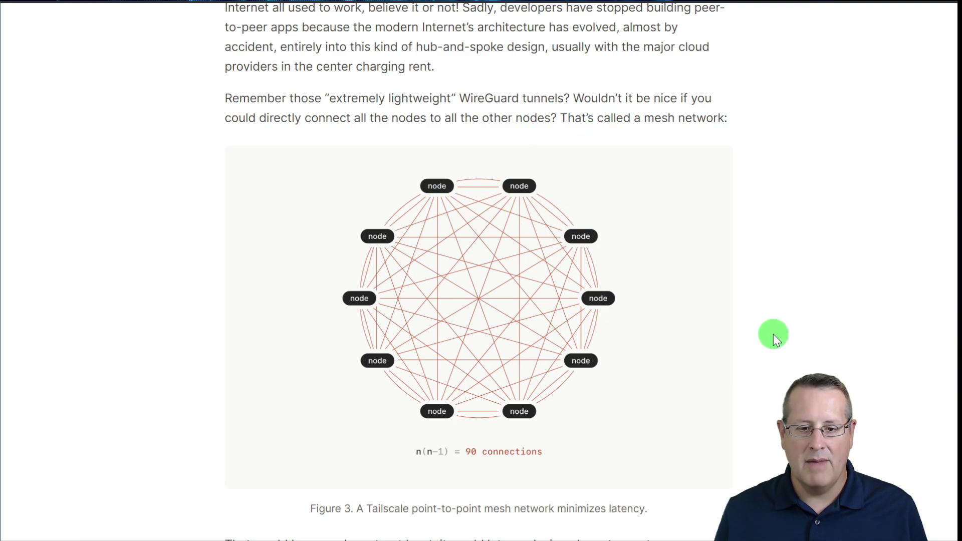
pyautogui.scroll(-7, 798, 332)
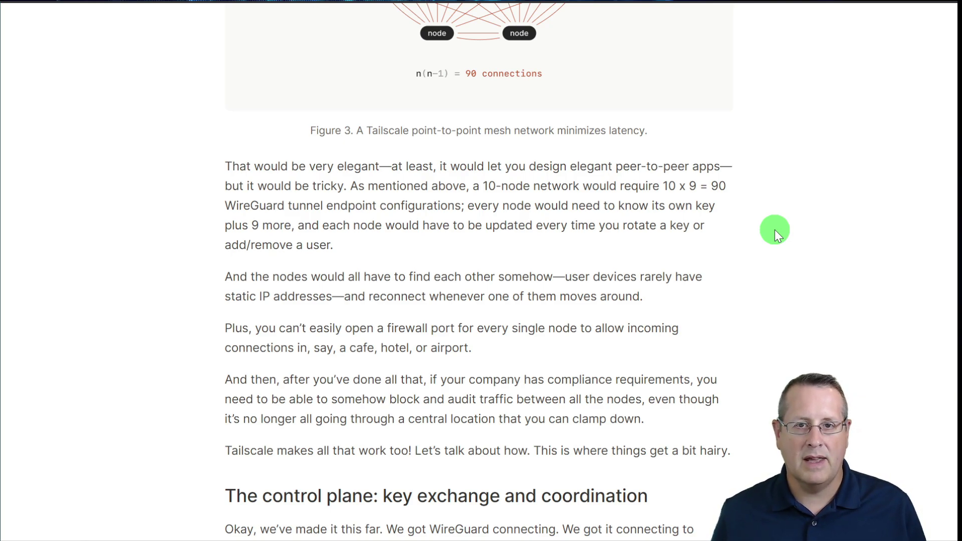
pyautogui.scroll(-2, 152, 318)
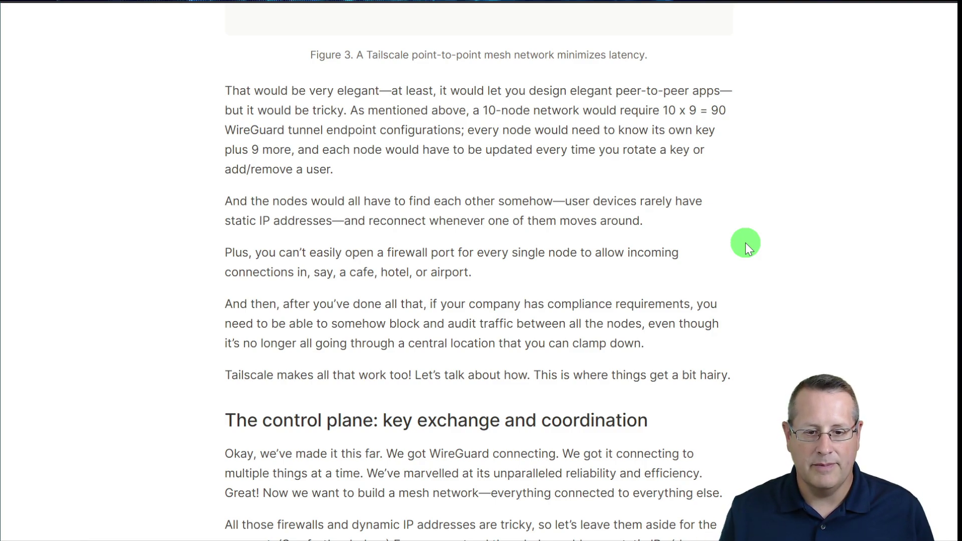
pyautogui.scroll(-3, 258, 296)
pyautogui.scroll(-3, 165, 305)
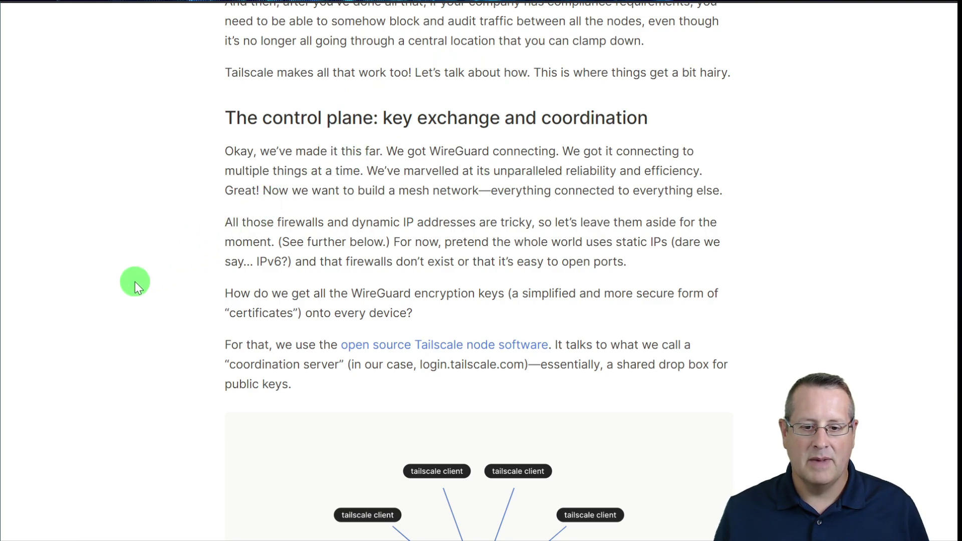
# - Scroll to the Figure 4 coordination server diagram and the node key exchange list
pyautogui.scroll(-1, 138, 287)
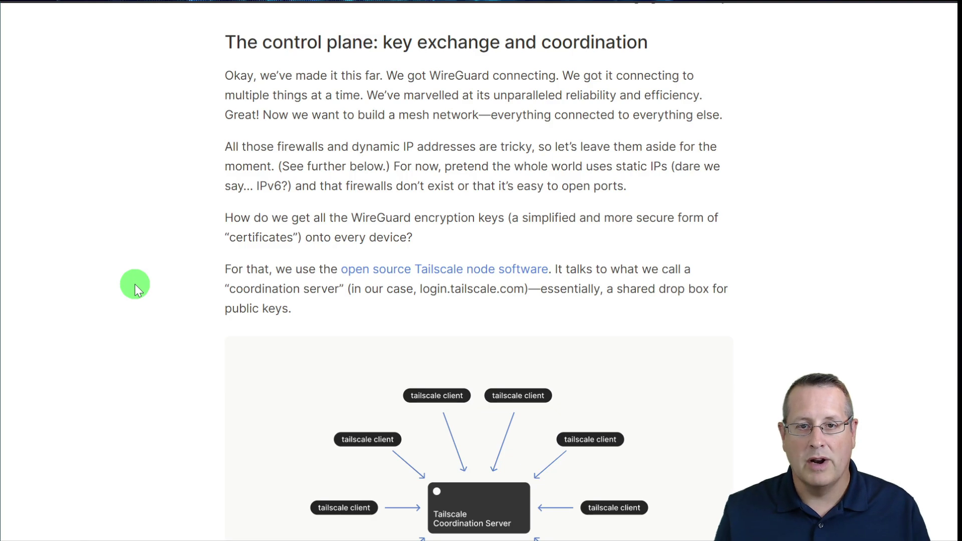
pyautogui.scroll(-4, 134, 284)
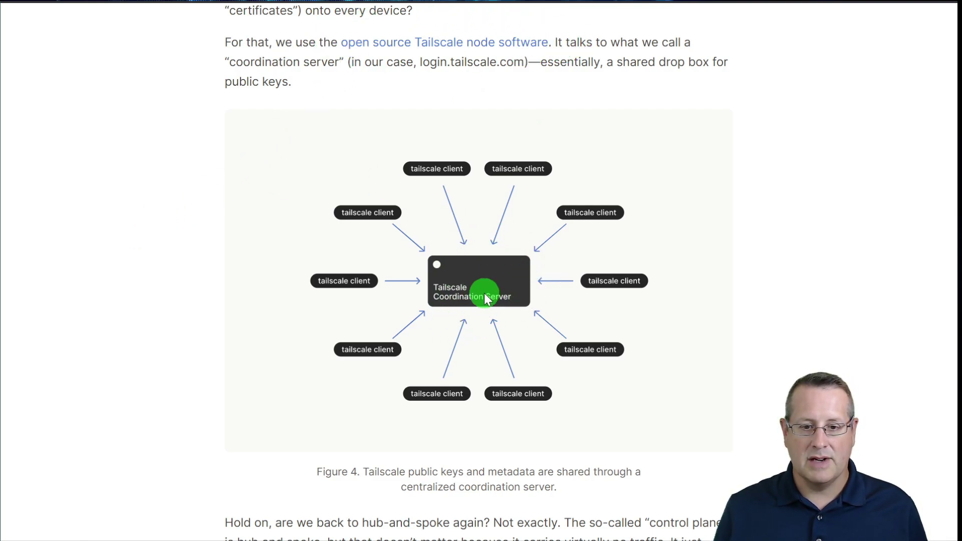
pyautogui.scroll(-10, 152, 251)
# - Scroll past the key-exchange list and subnet-routes exception to the 'Login and 2FA' section
pyautogui.scroll(-2, 147, 252)
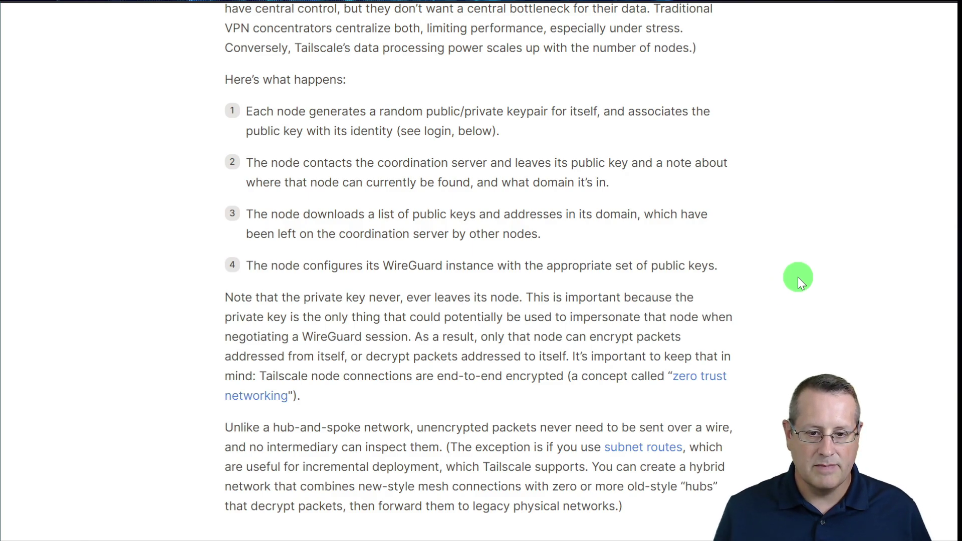
pyautogui.scroll(-2, 145, 350)
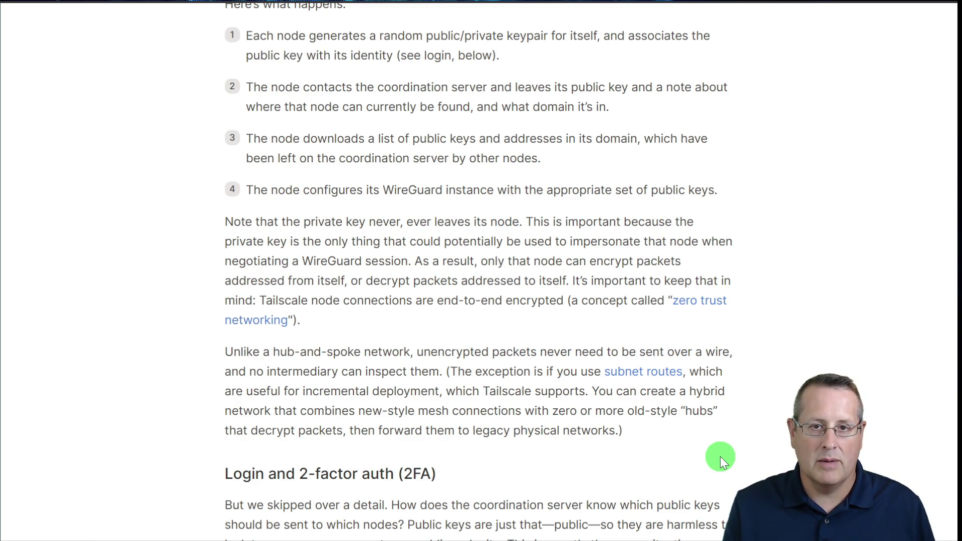
# - Scroll through the 2FA section to Figure 5's authentication flow diagram
pyautogui.scroll(-6, 382, 118)
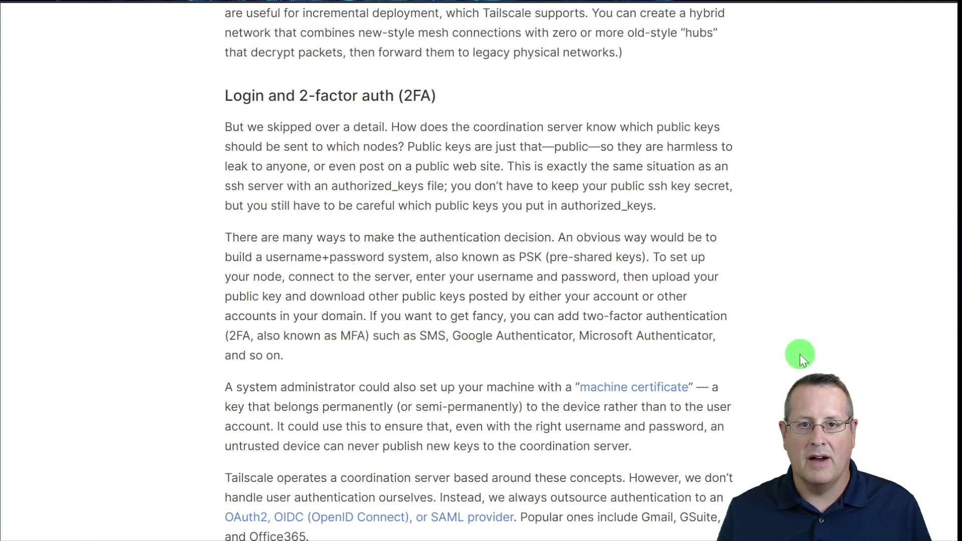
pyautogui.scroll(-1, 792, 350)
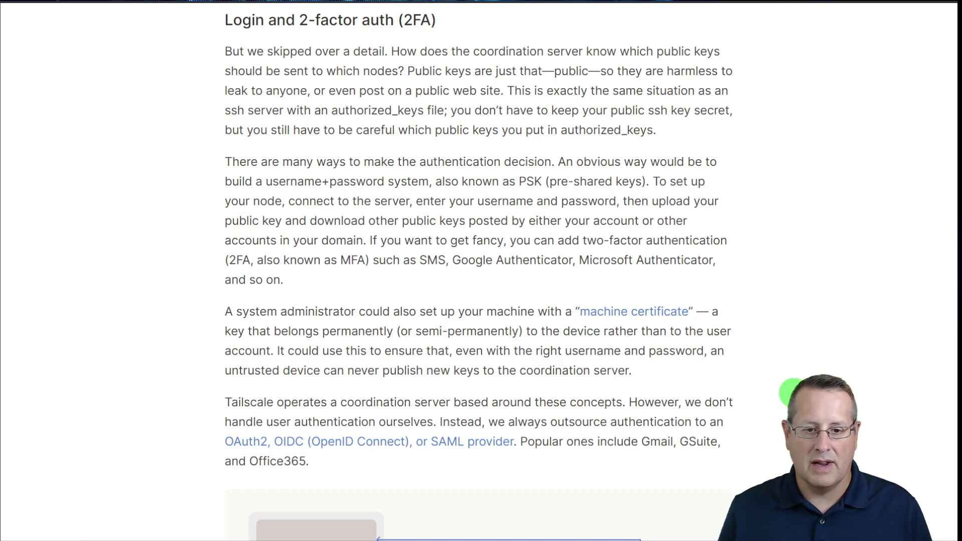
pyautogui.scroll(-10, 150, 330)
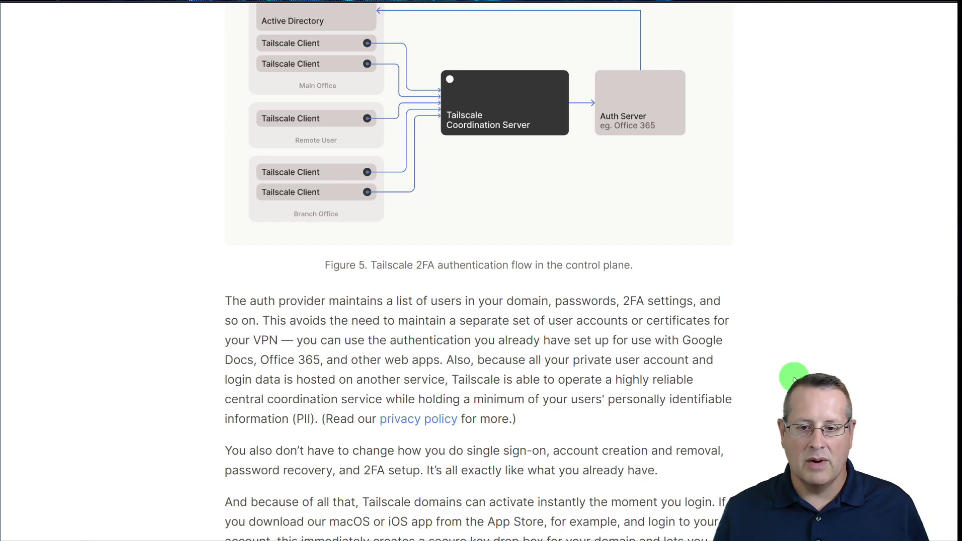
# - Scroll to the 'NAT traversal' heading with Figure 6 and the STUN/ICE explanation
pyautogui.scroll(-3, 788, 346)
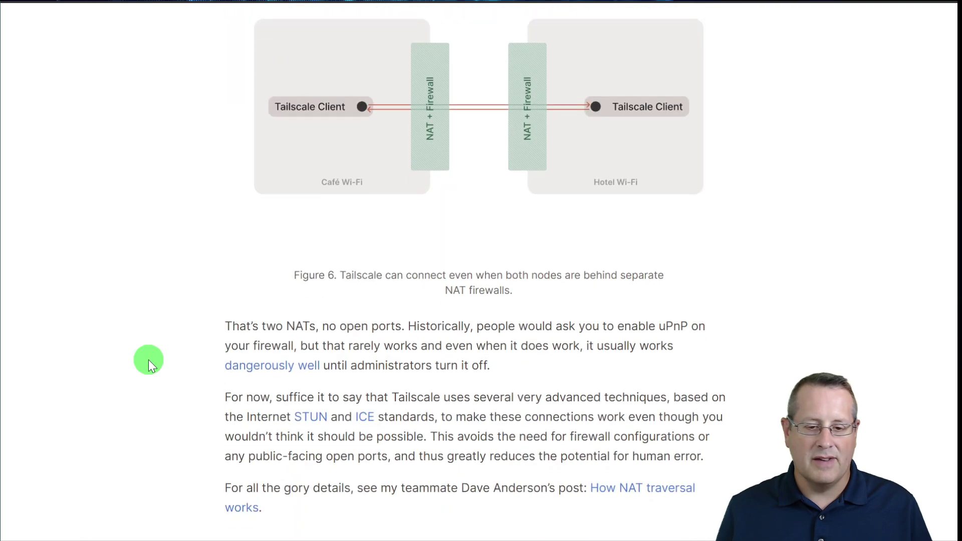
pyautogui.scroll(-1, 148, 360)
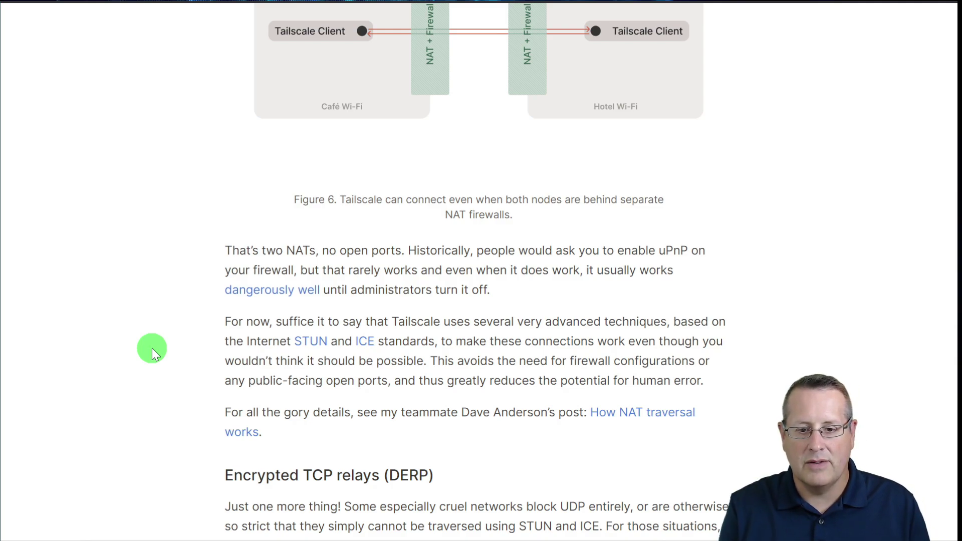
# - Scroll past the DERP relay and 'Bonus: ACLs and security policies' sections to 'Back to index'
pyautogui.scroll(-5, 152, 361)
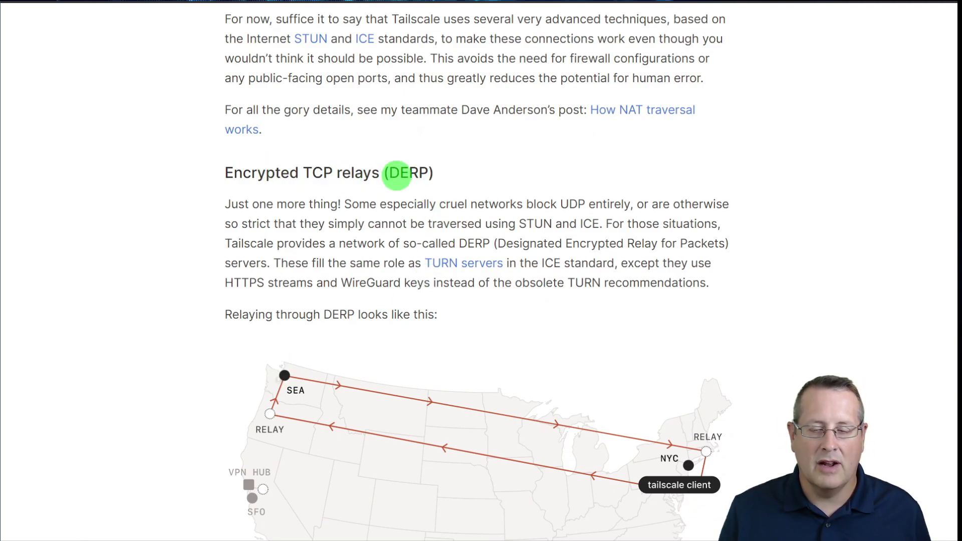
pyautogui.scroll(-1, 159, 260)
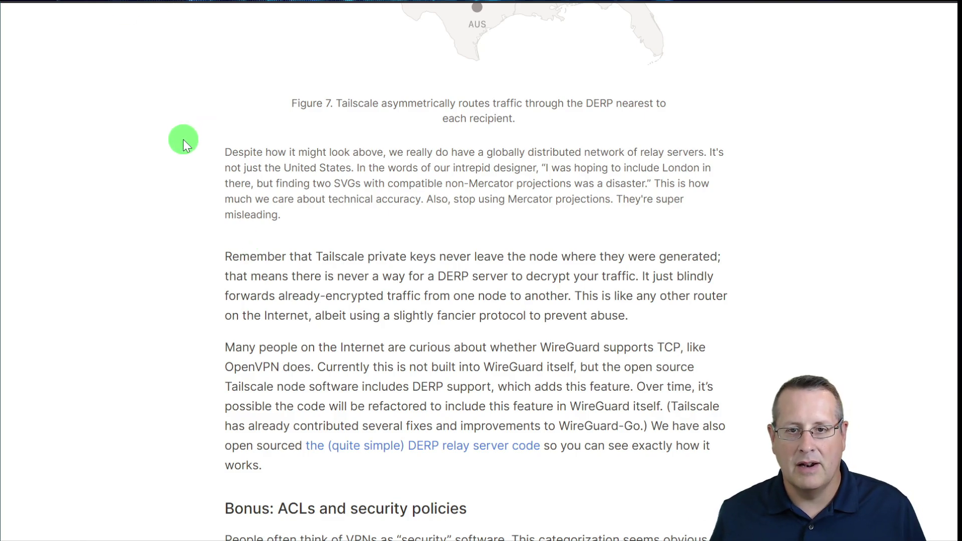
pyautogui.scroll(-2, 264, 228)
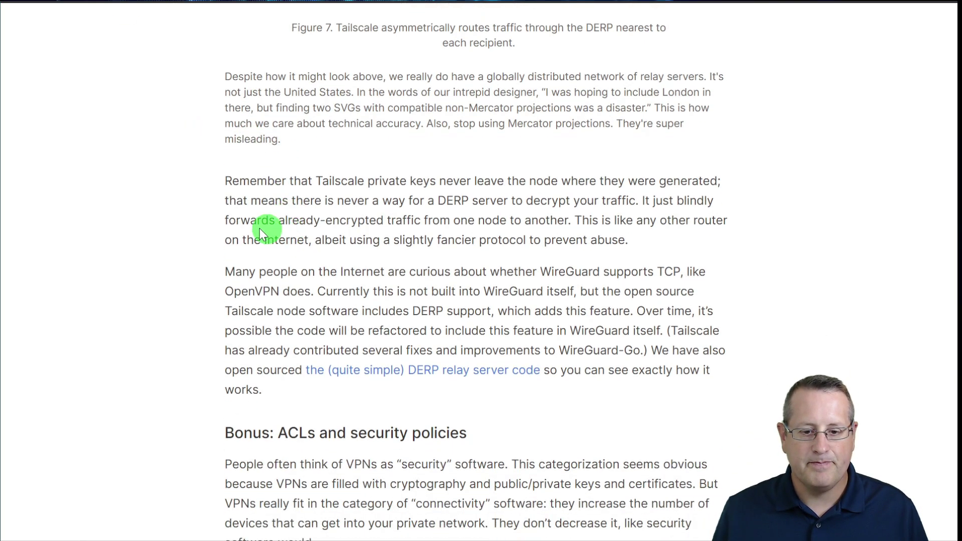
pyautogui.scroll(-3, 200, 243)
pyautogui.scroll(-1, 165, 264)
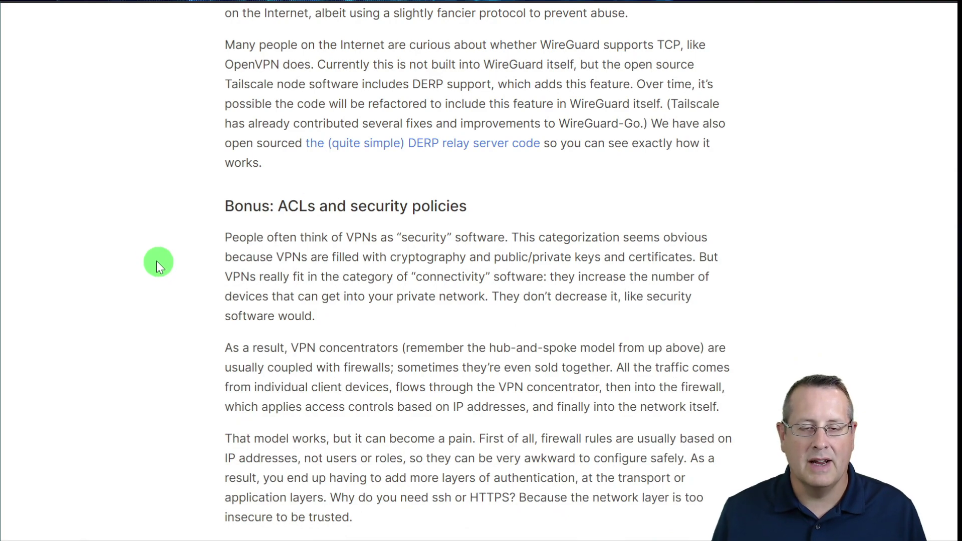
pyautogui.scroll(-1, 152, 275)
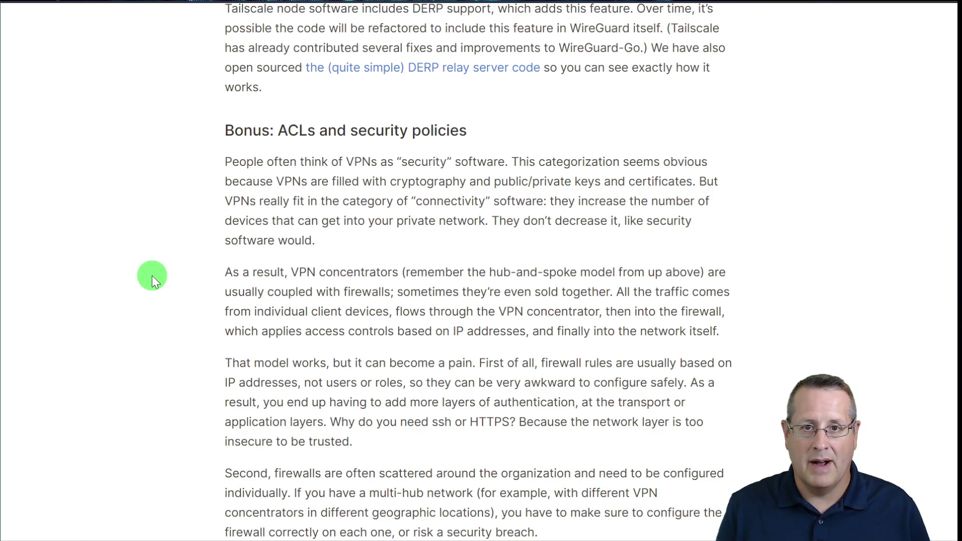
pyautogui.scroll(-15, 152, 275)
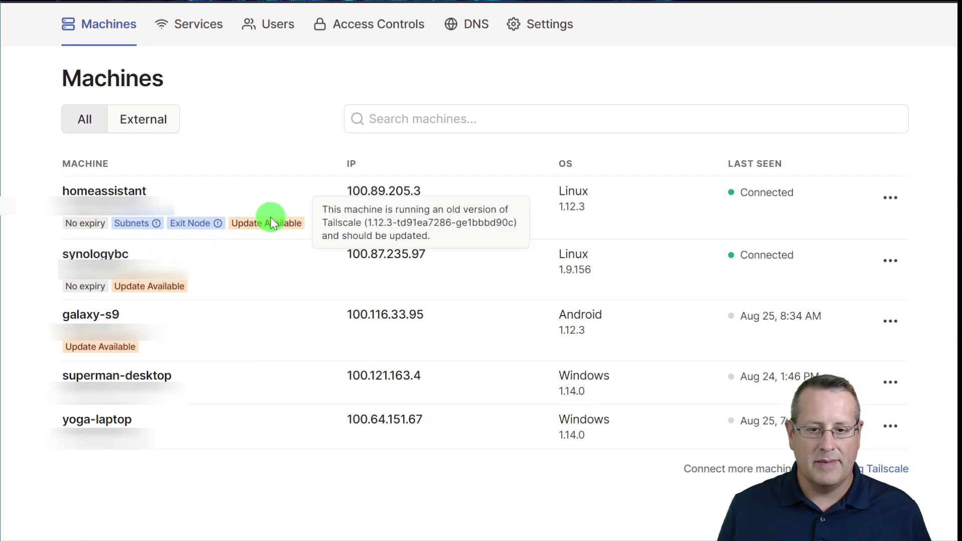
pyautogui.moveTo(383, 191)
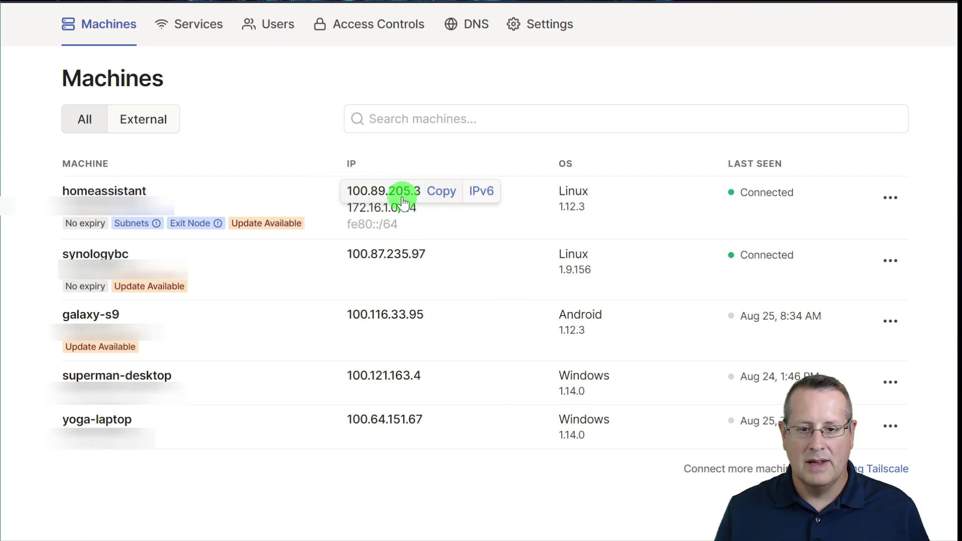
pyautogui.click(887, 203)
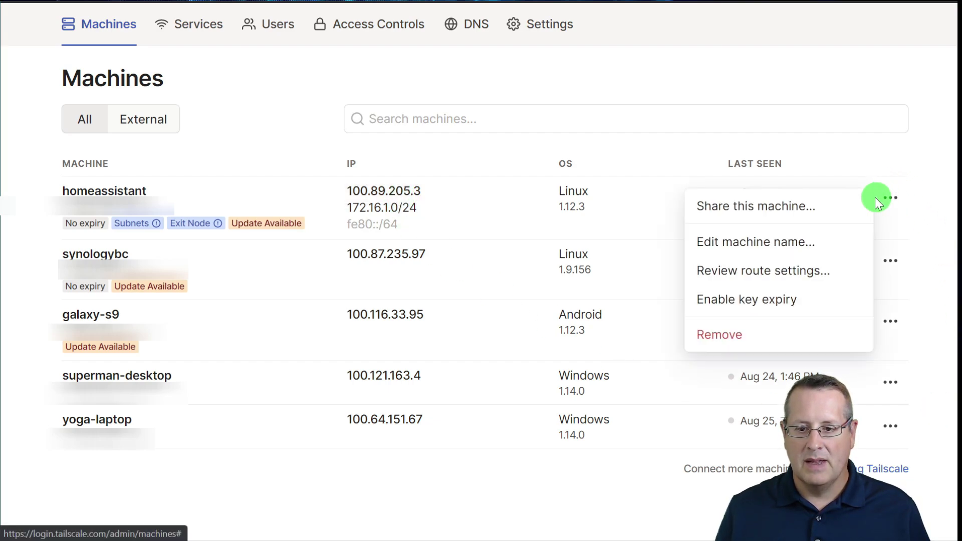
pyautogui.click(807, 271)
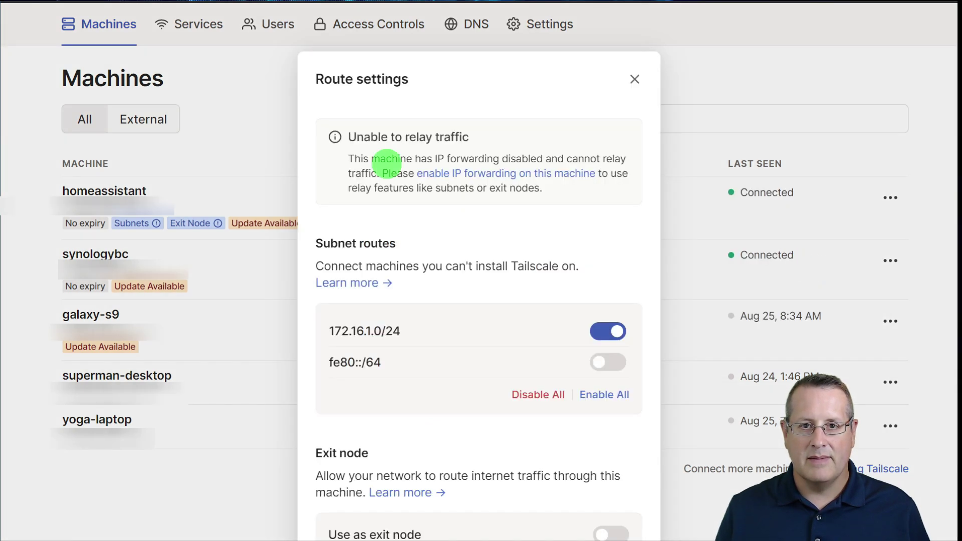
pyautogui.scroll(-3, 418, 249)
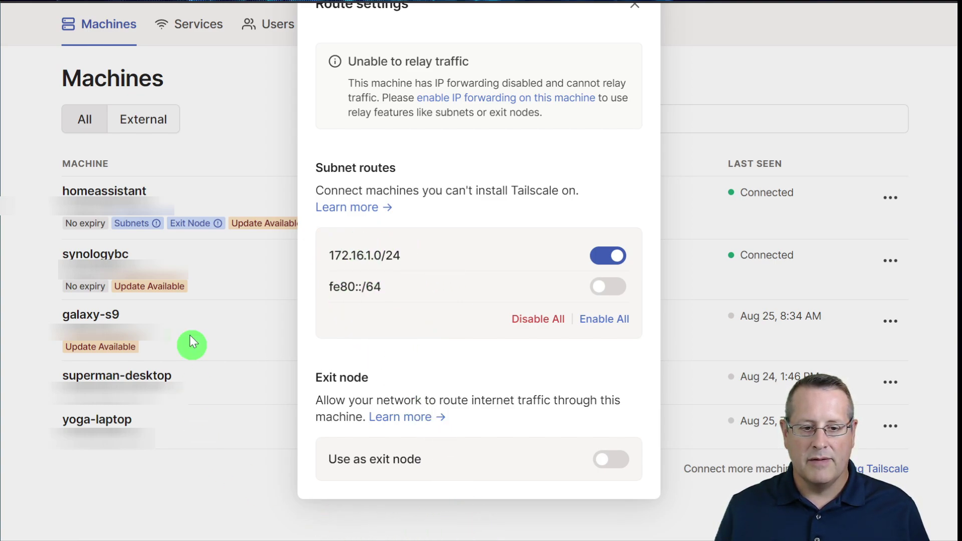
pyautogui.click(187, 463)
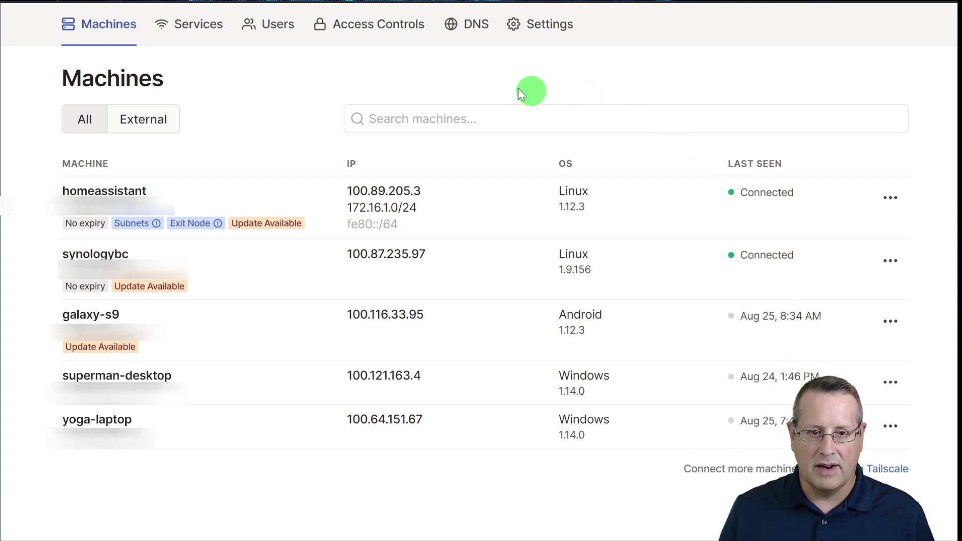
# - Review the 56 detected services on the network, then disable services collection
pyautogui.click(190, 31)
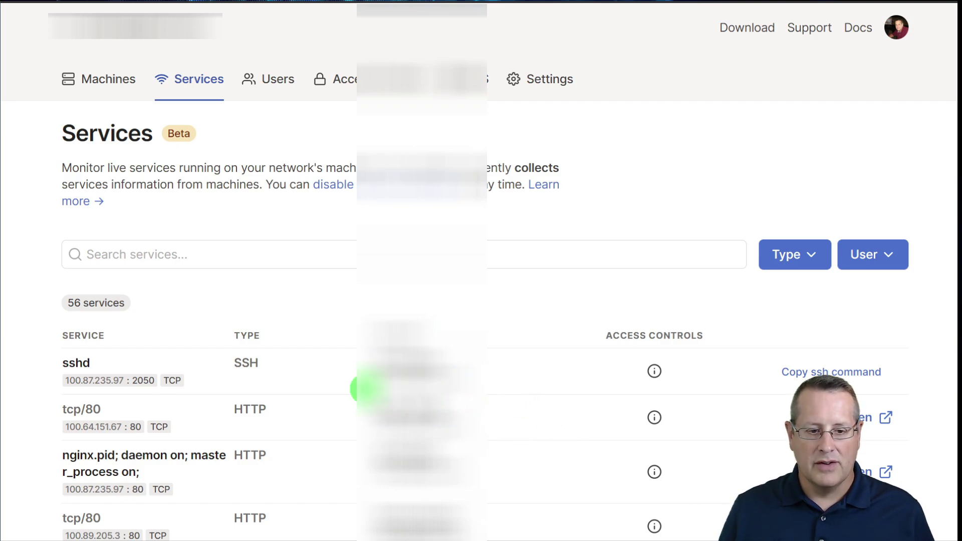
pyautogui.scroll(-3, 364, 388)
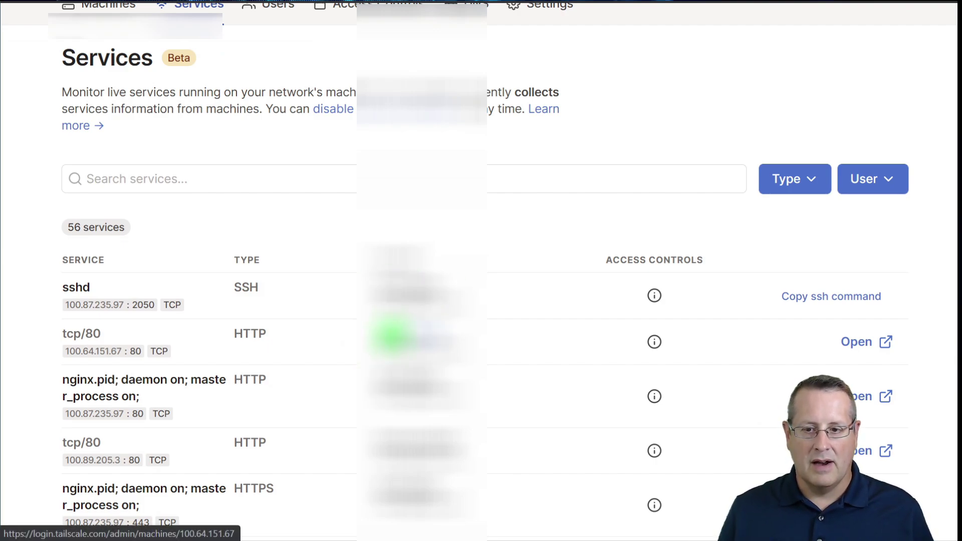
pyautogui.scroll(-2, 393, 336)
pyautogui.scroll(-2, 392, 336)
pyautogui.scroll(-1, 392, 336)
pyautogui.scroll(-2, 393, 336)
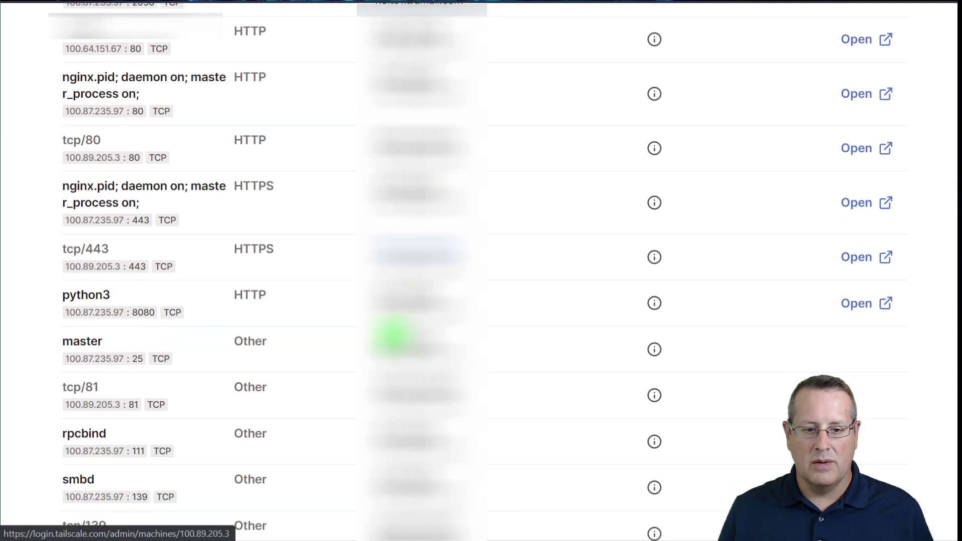
pyautogui.scroll(-3, 388, 342)
pyautogui.scroll(-3, 387, 346)
pyautogui.scroll(-5, 387, 348)
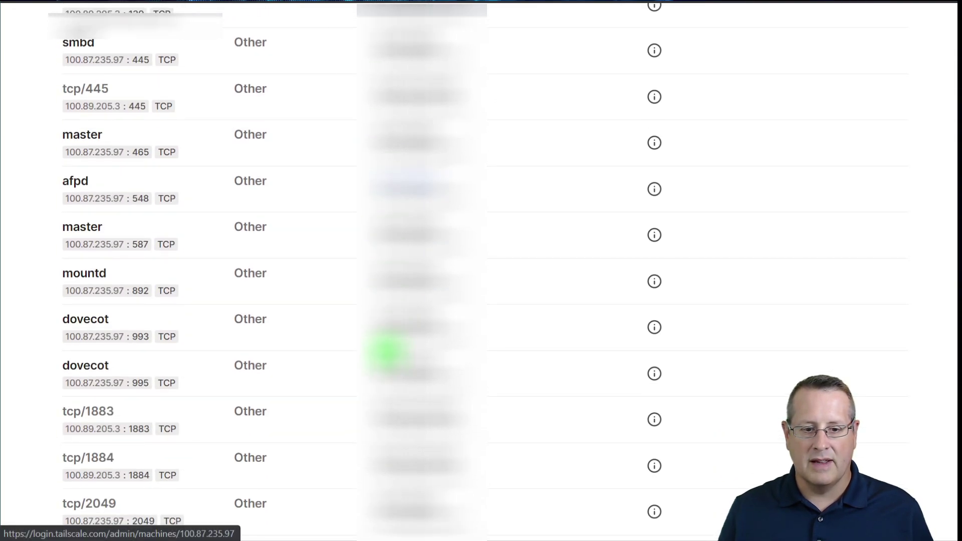
pyautogui.scroll(-5, 386, 351)
pyautogui.scroll(-5, 388, 357)
pyautogui.scroll(-2, 386, 376)
pyautogui.scroll(-4, 393, 387)
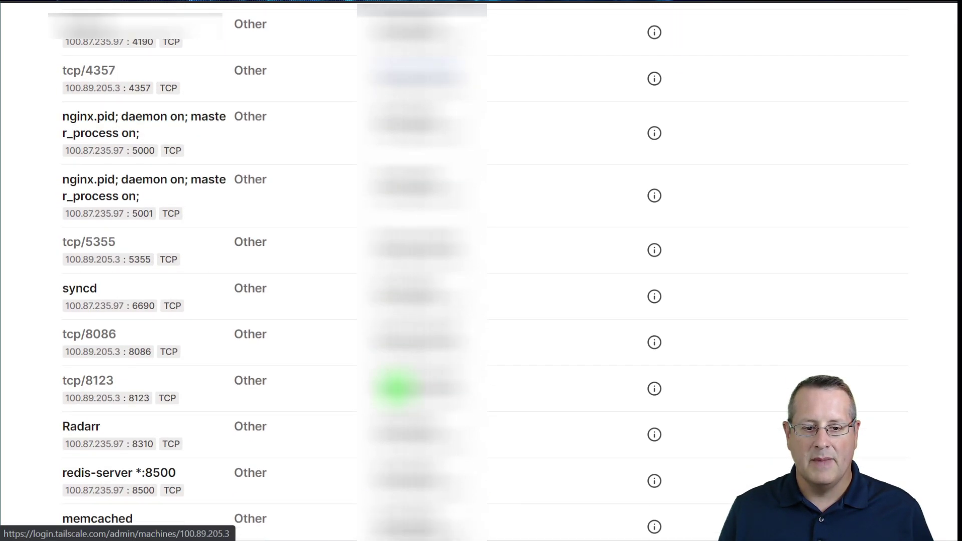
pyautogui.click(359, 191)
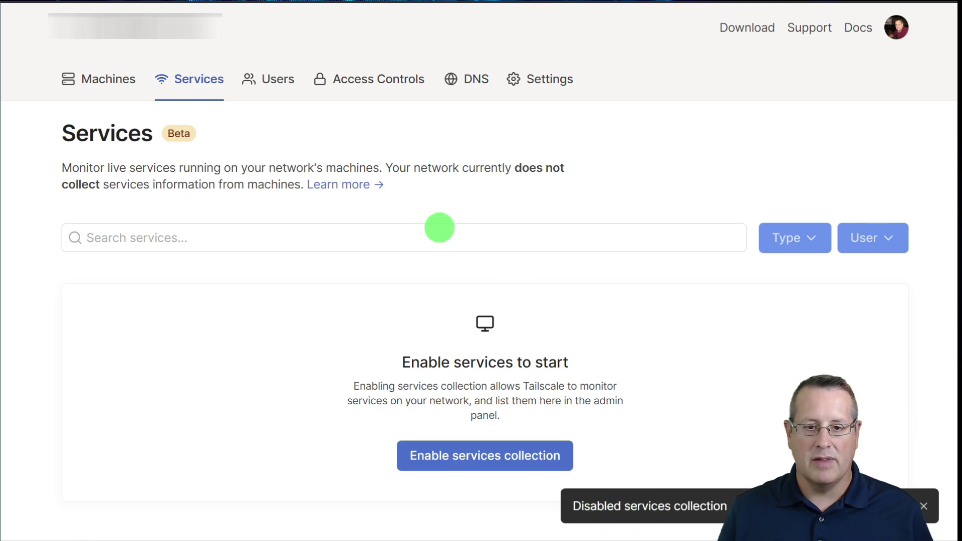
# - Look over the DNS settings with the 172.16.1.121 global nameserver before returning to tailscale.com
pyautogui.click(475, 80)
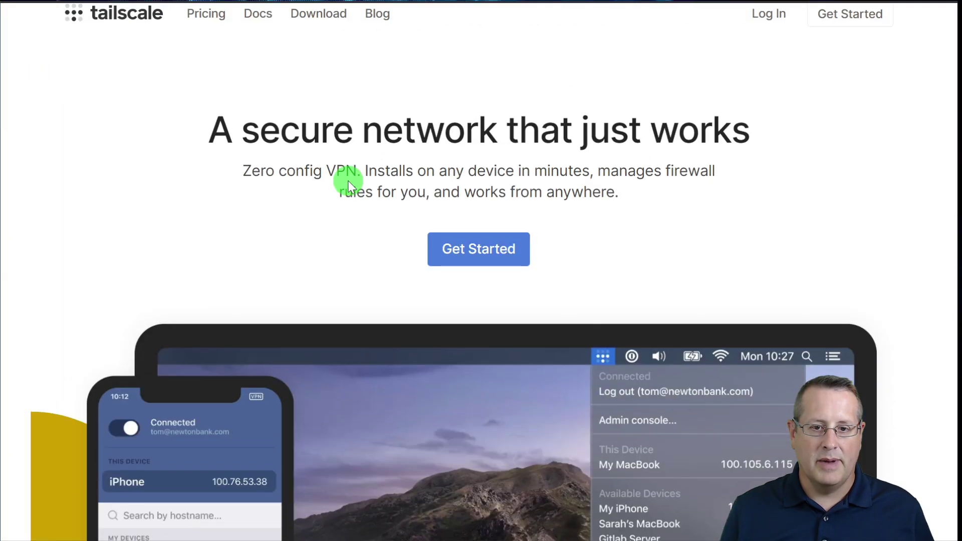
pyautogui.scroll(1, 347, 181)
# - Browse the Personal, Team, Business and Enterprise pricing plan cards
pyautogui.click(210, 35)
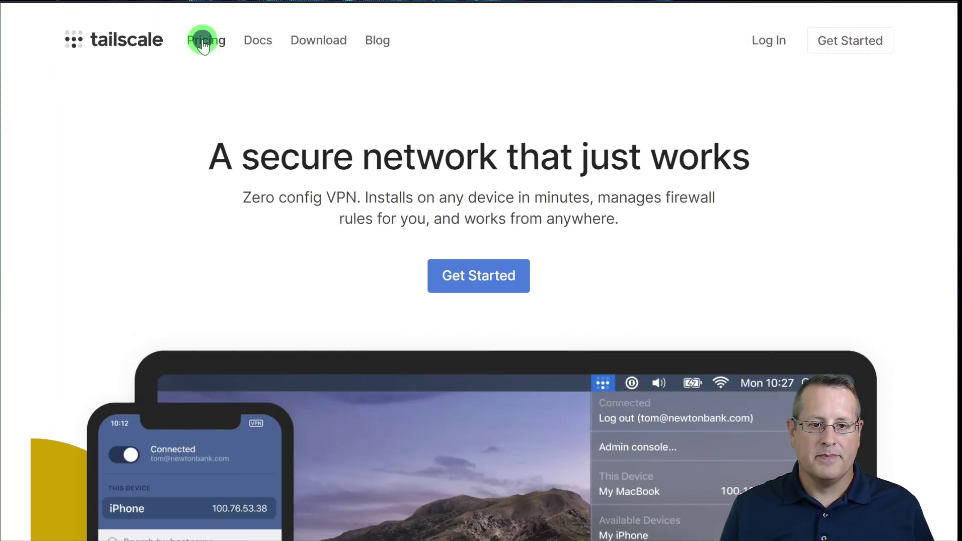
pyautogui.scroll(-5, 138, 224)
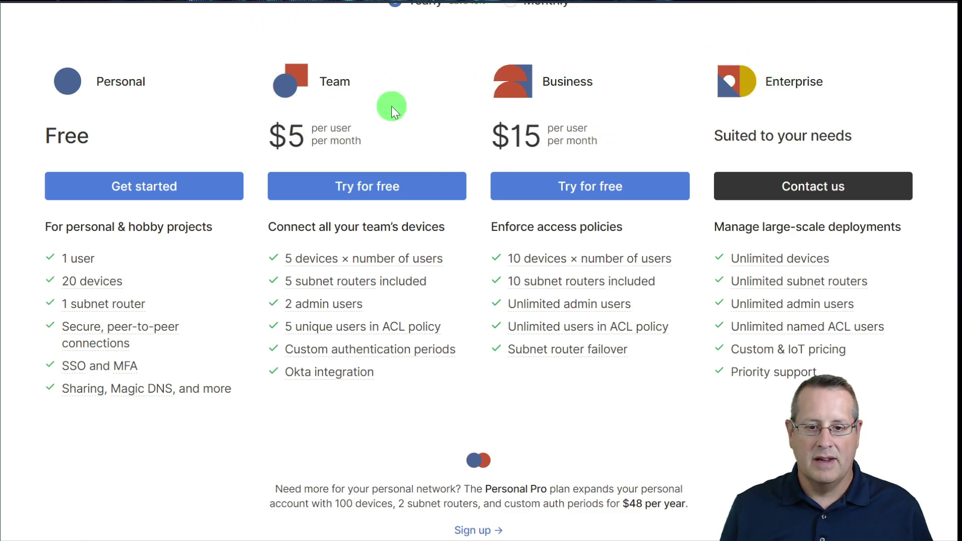
pyautogui.scroll(5, 432, 269)
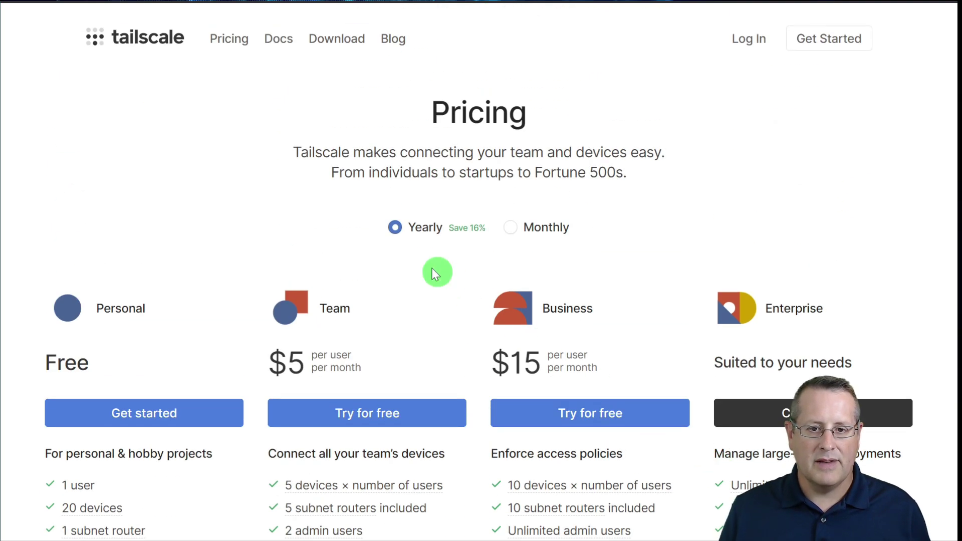
pyautogui.click(343, 42)
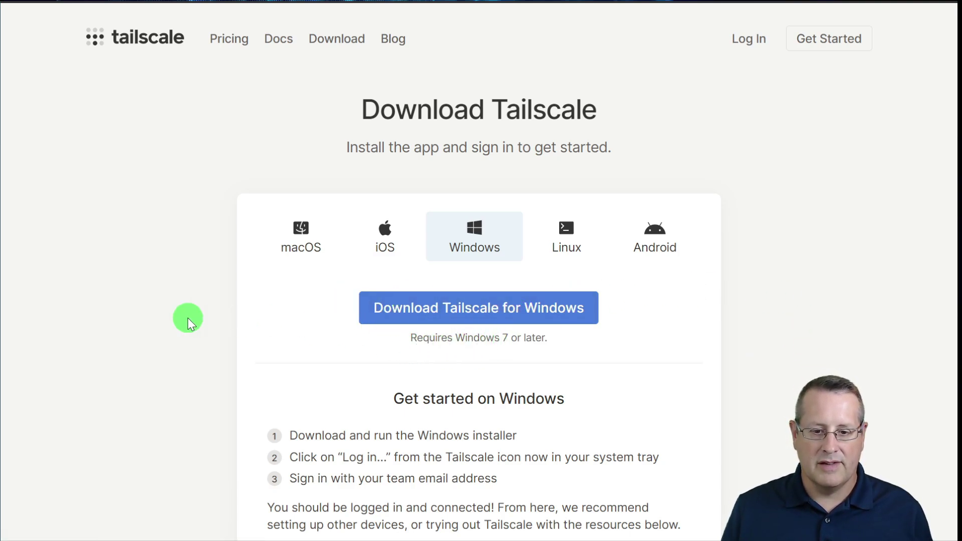
# - Scroll through the Windows installation instructions and Next steps on the Download page
pyautogui.scroll(-3, 188, 320)
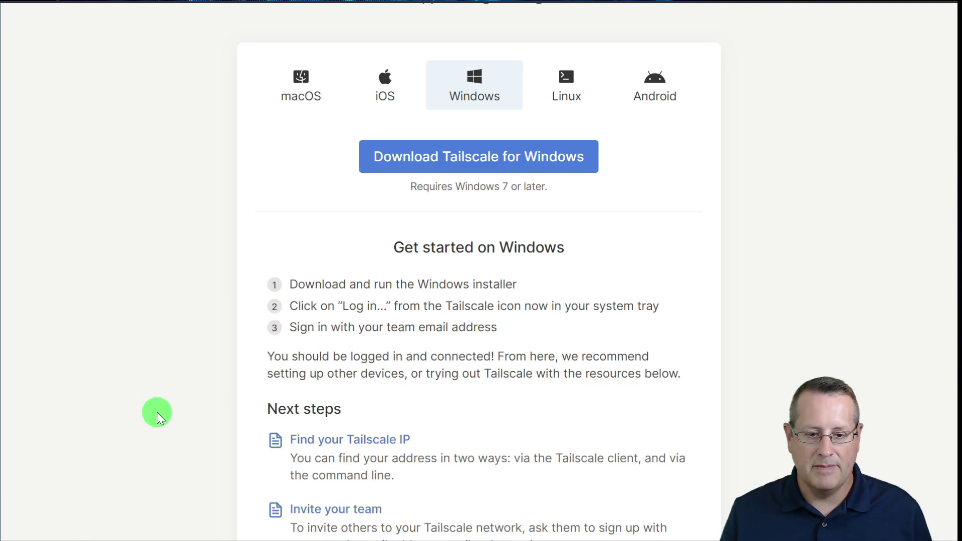
pyautogui.scroll(3, 157, 412)
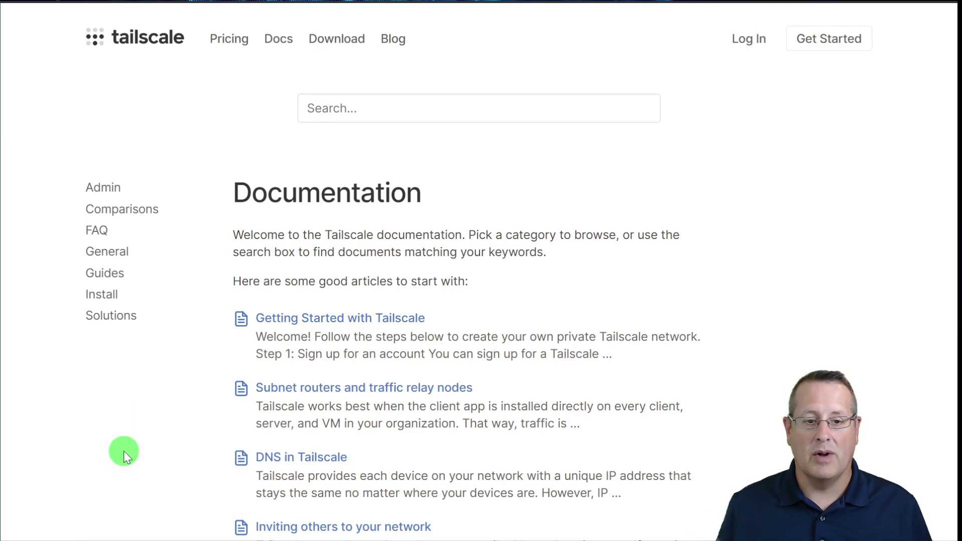
# - Browse the knowledge base Guides category down to its final Taildrop article
pyautogui.scroll(-1, 311, 331)
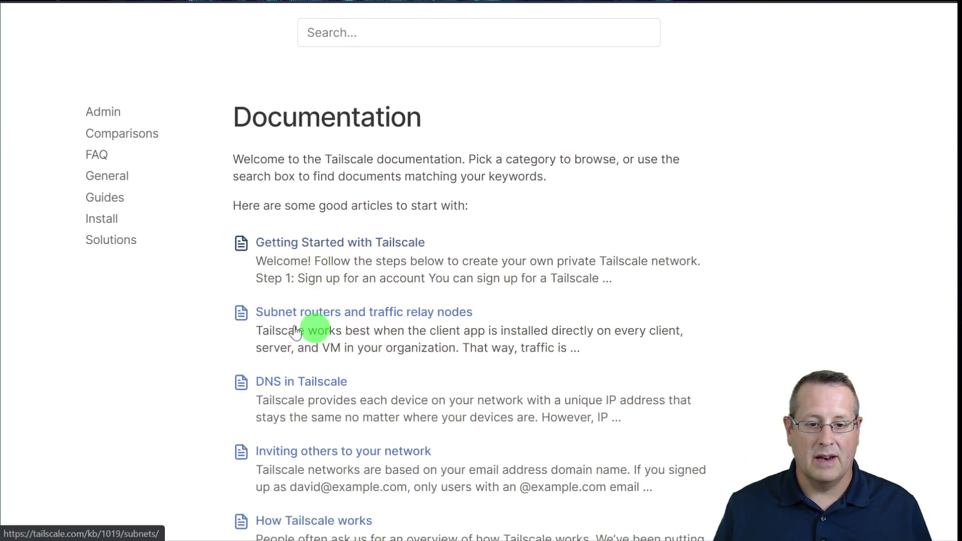
pyautogui.scroll(-1, 144, 346)
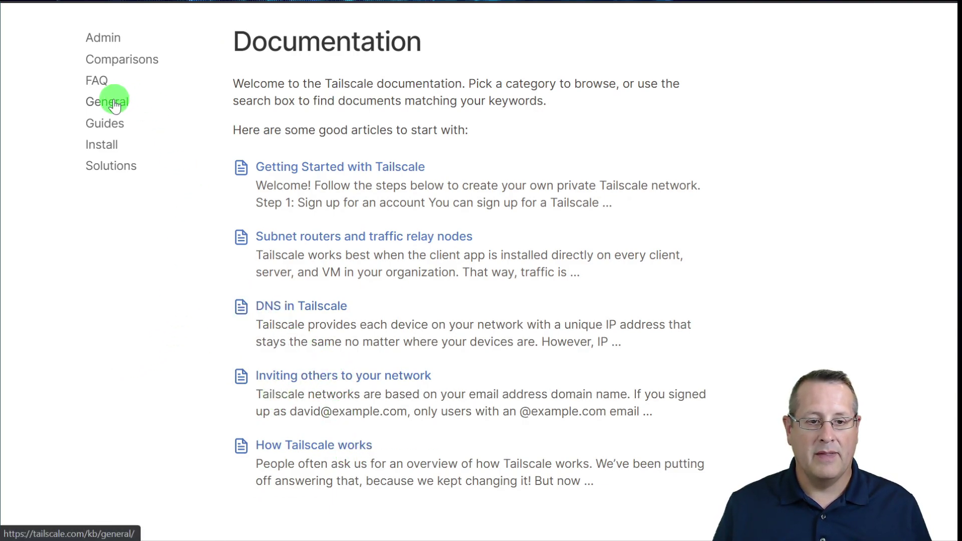
pyautogui.click(98, 123)
pyautogui.scroll(-1, 714, 265)
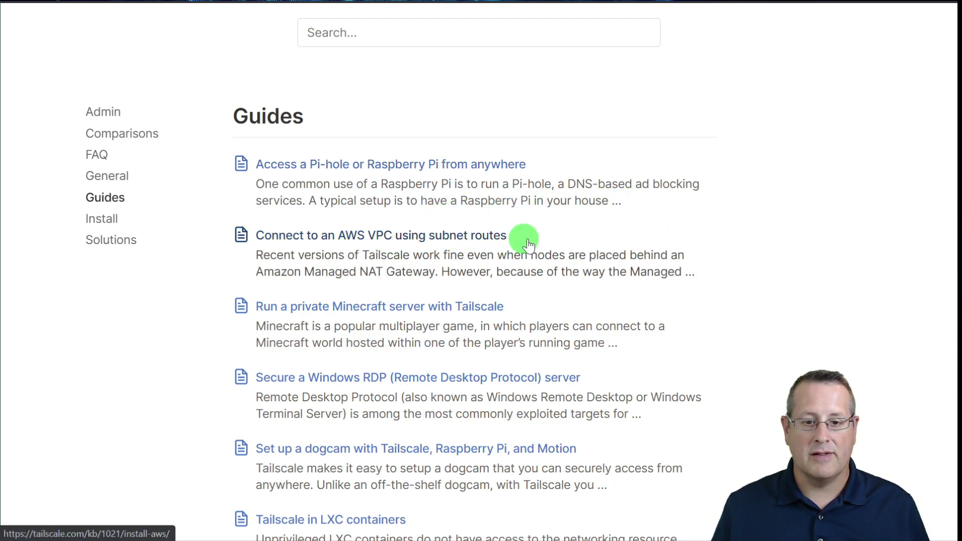
pyautogui.scroll(-3, 708, 286)
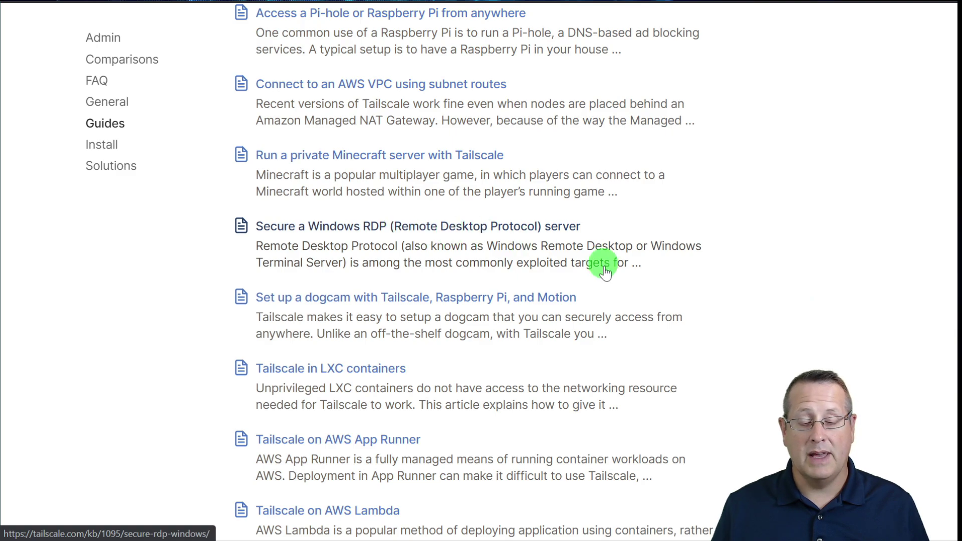
pyautogui.scroll(-1, 726, 363)
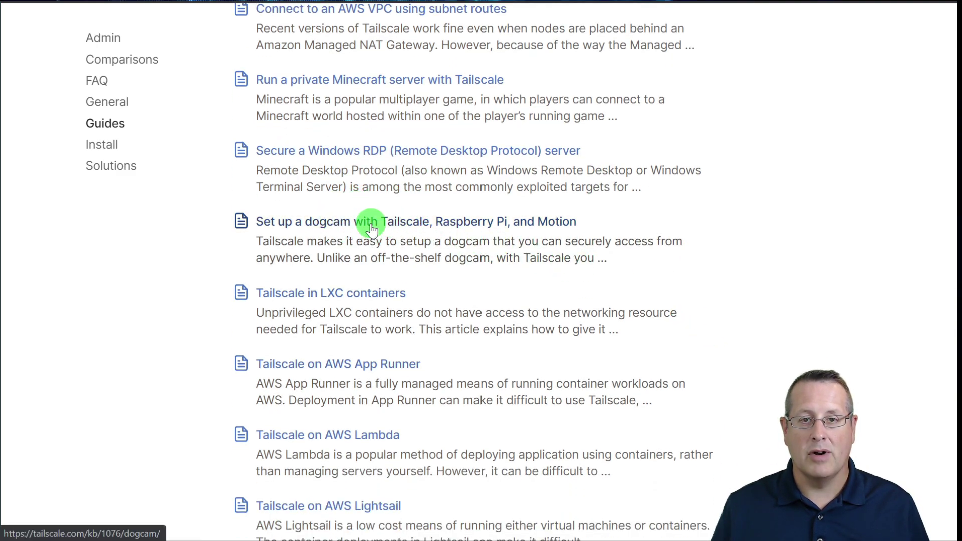
pyautogui.scroll(-6, 720, 384)
pyautogui.scroll(-2, 720, 385)
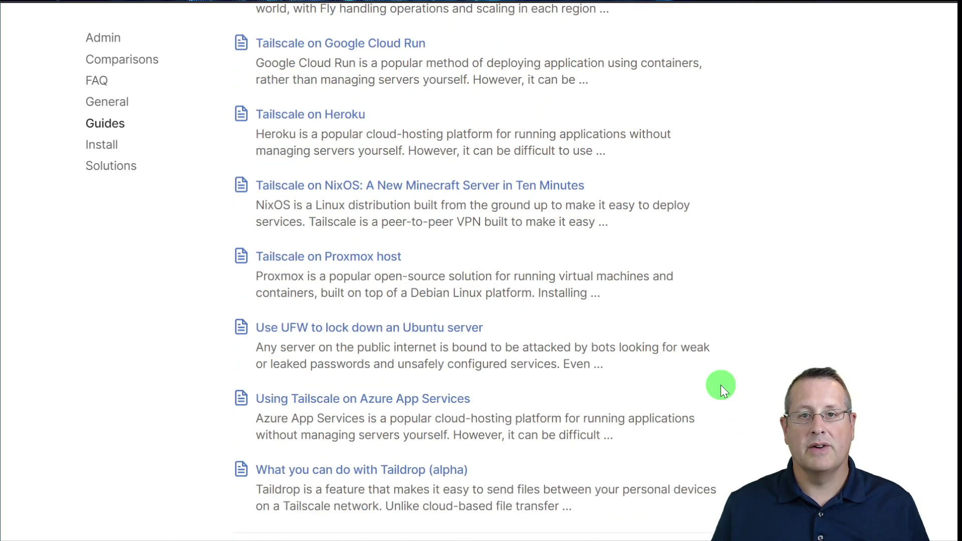
pyautogui.scroll(-2, 721, 385)
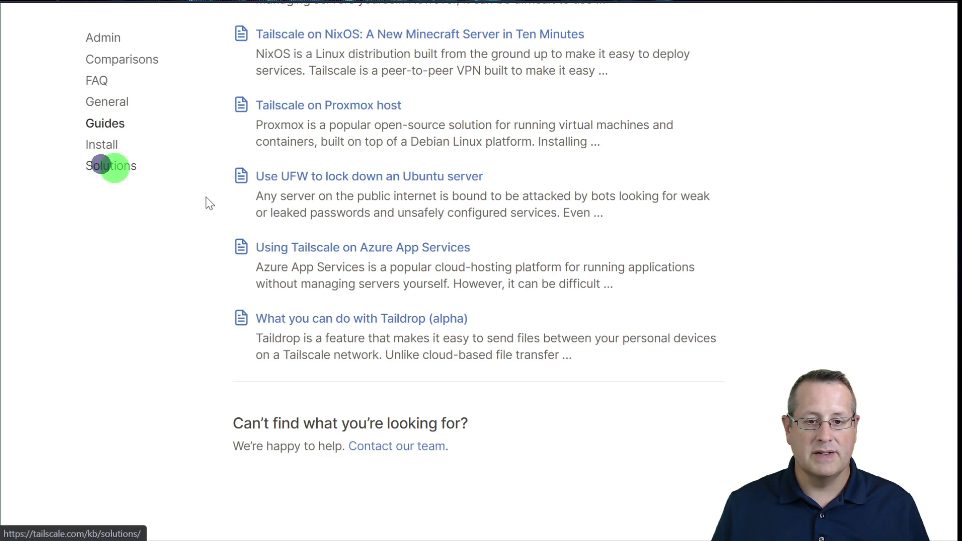
pyautogui.click(108, 166)
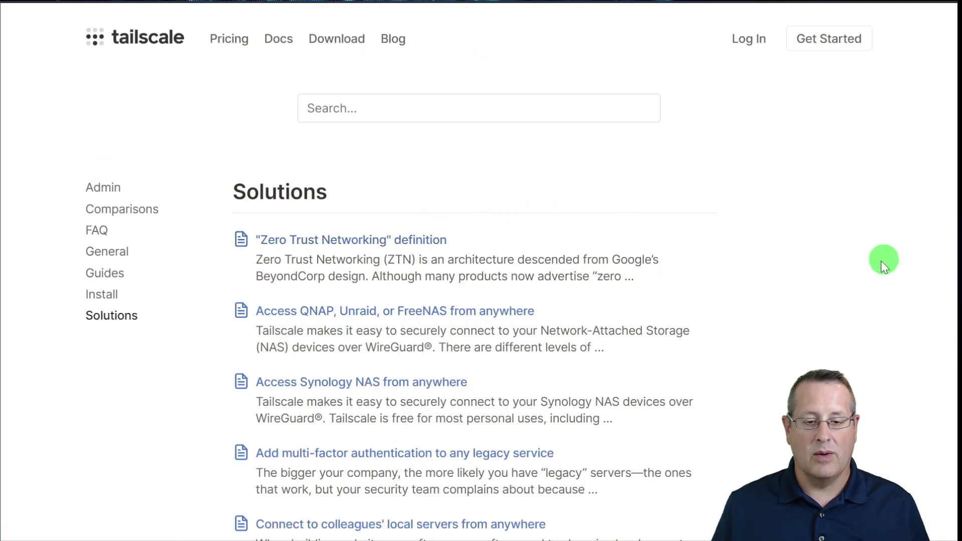
# - Scroll through Solutions articles like Zero Trust Networking and NAS remote access
pyautogui.scroll(-3, 884, 266)
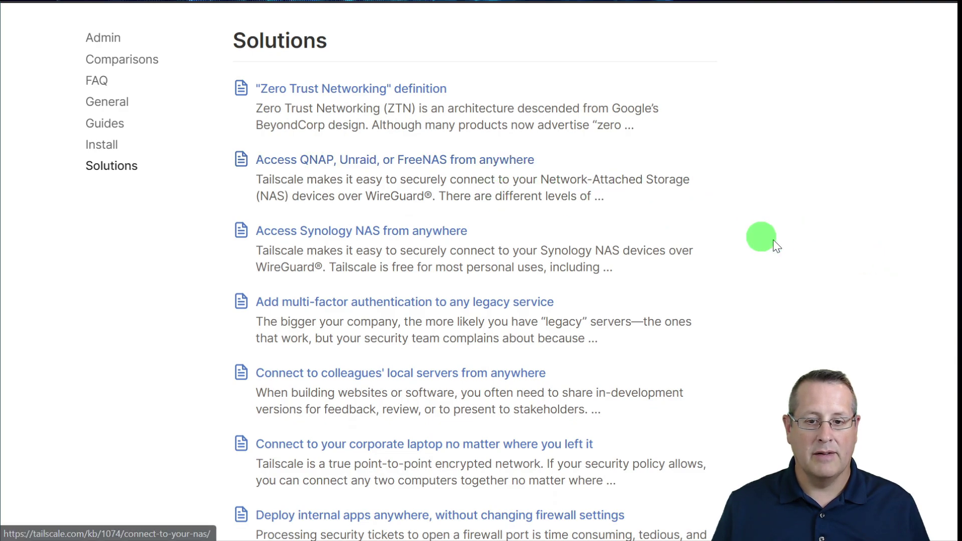
pyautogui.scroll(-2, 862, 268)
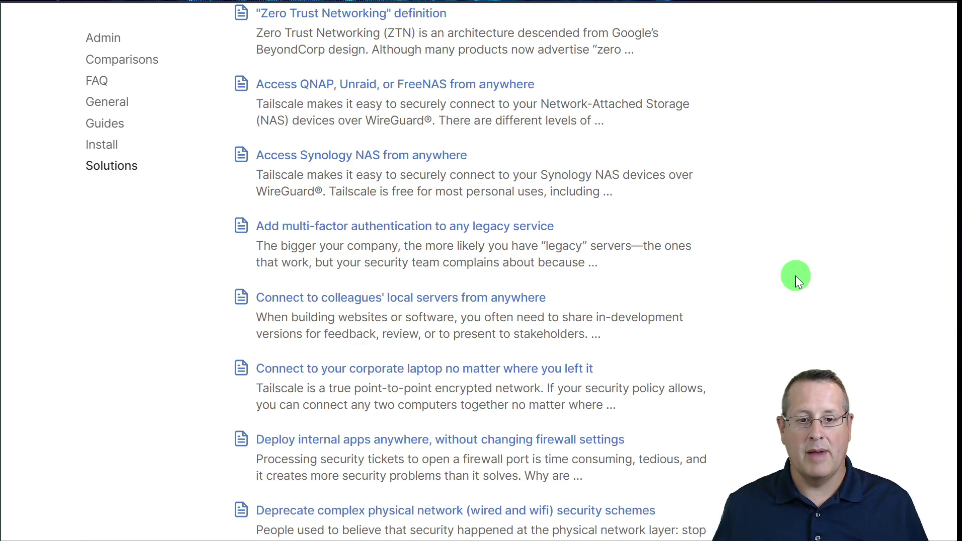
pyautogui.scroll(-3, 796, 275)
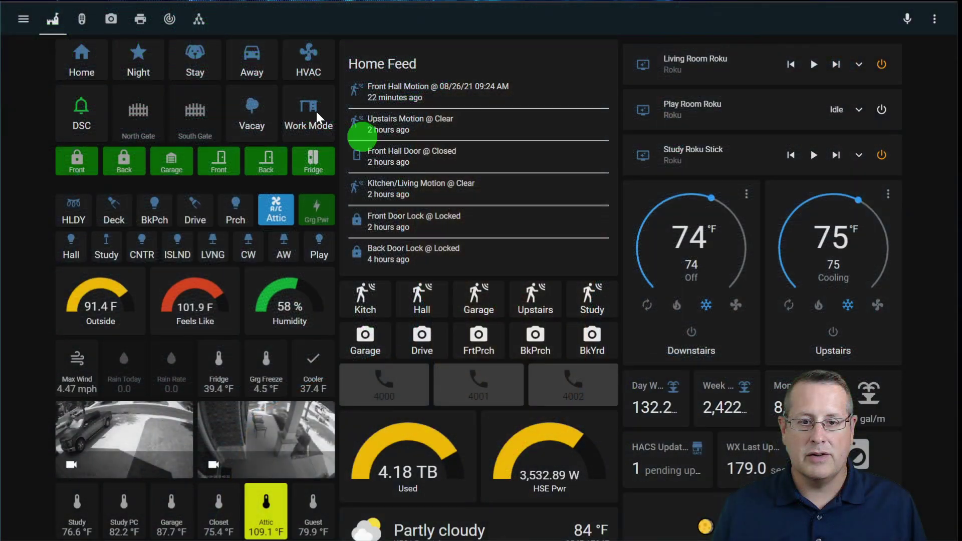
pyautogui.click(23, 25)
# - Search the Supervisor Add-on Store for 'tail'
pyautogui.scroll(-2, 65, 300)
pyautogui.click(62, 358)
pyautogui.scroll(-3, 62, 359)
pyautogui.click(63, 433)
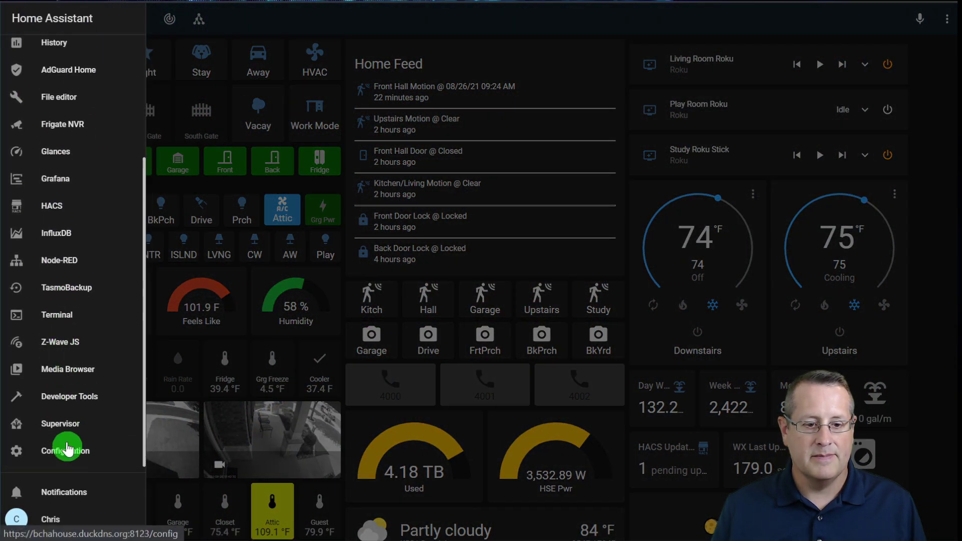
pyautogui.click(94, 55)
pyautogui.write('taio;l')
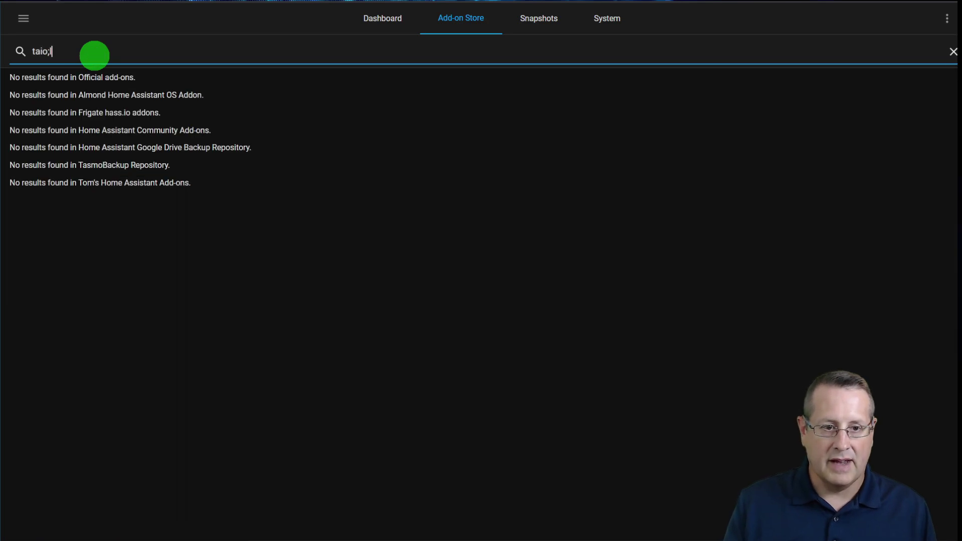
pyautogui.press('BackSpace')
pyautogui.press('BackSpace')
pyautogui.write('il')
# - Open the Tailscale add-on and confirm its Configuration tab has nothing to configure
pyautogui.click(154, 167)
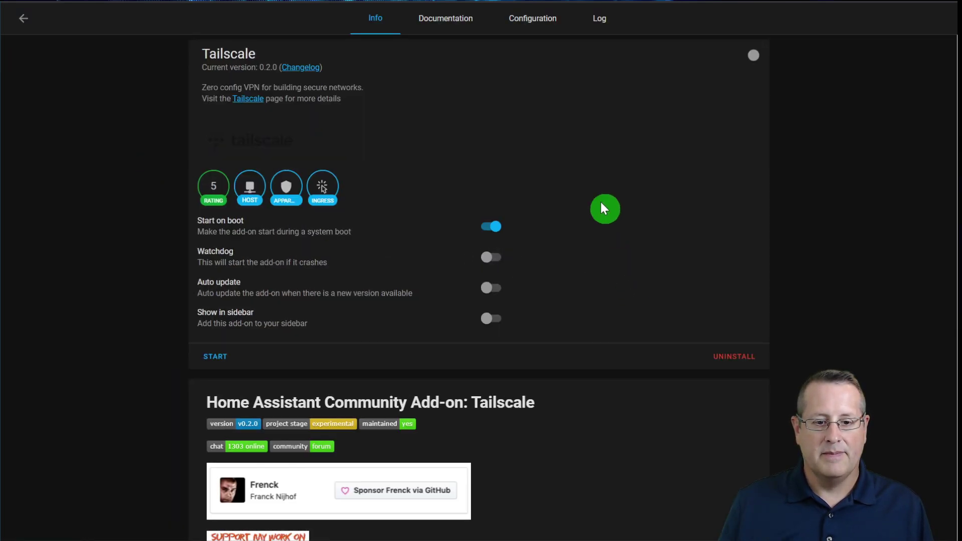
pyautogui.click(219, 356)
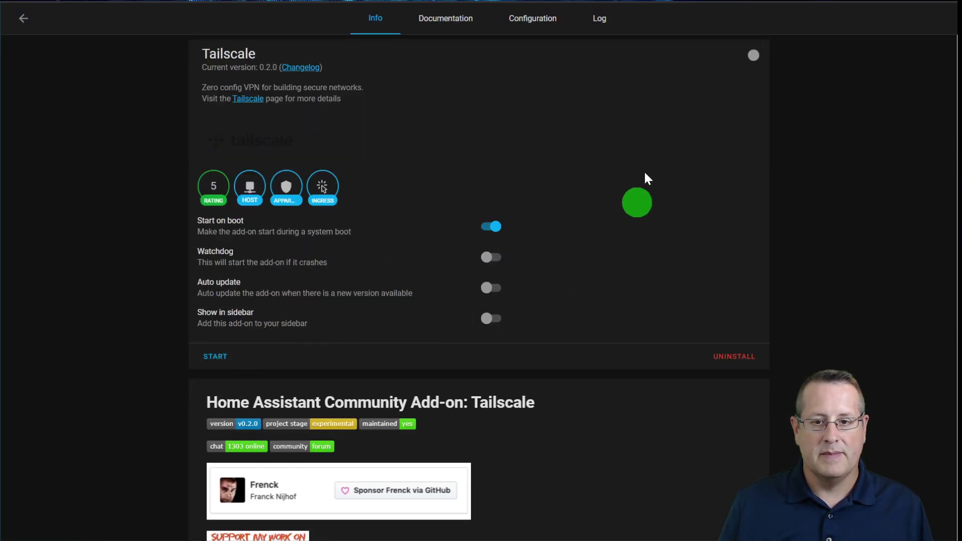
pyautogui.click(542, 33)
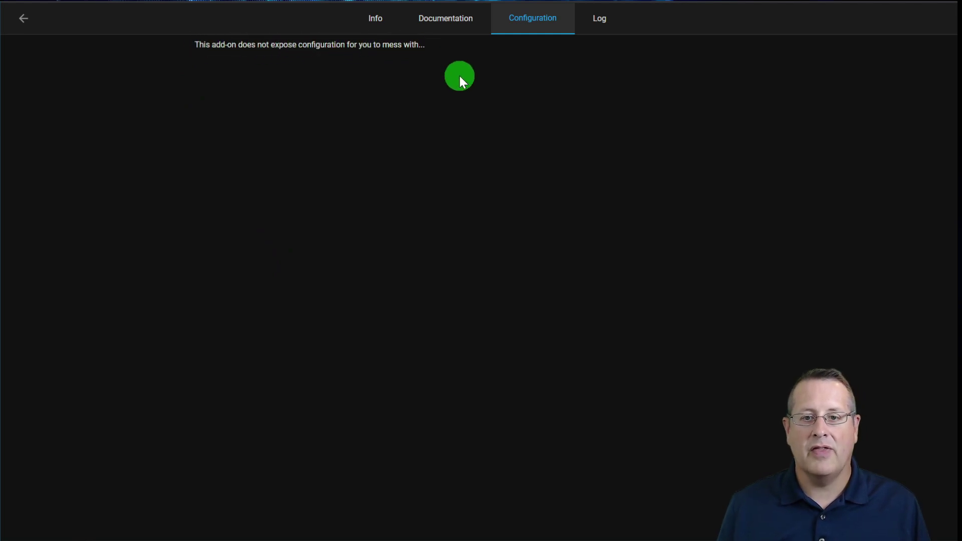
pyautogui.click(374, 25)
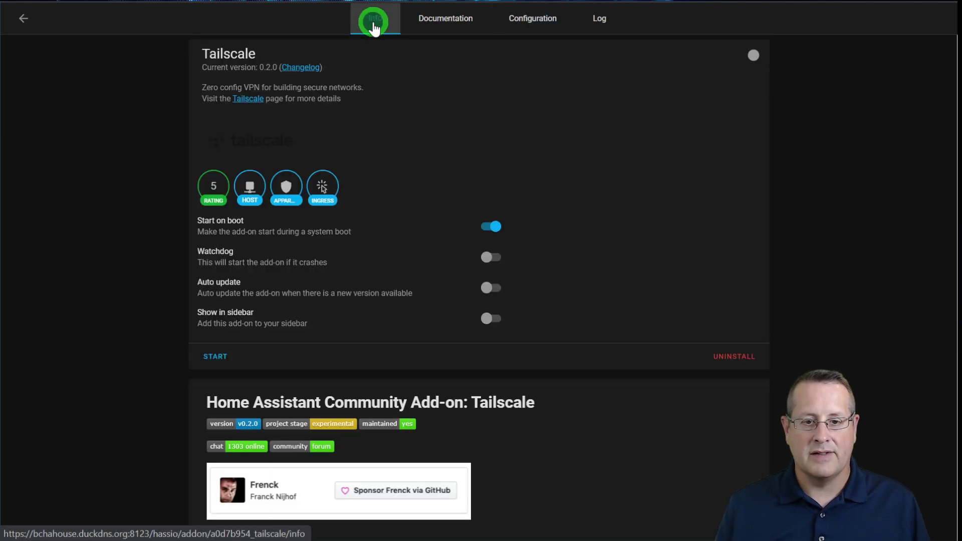
pyautogui.click(24, 33)
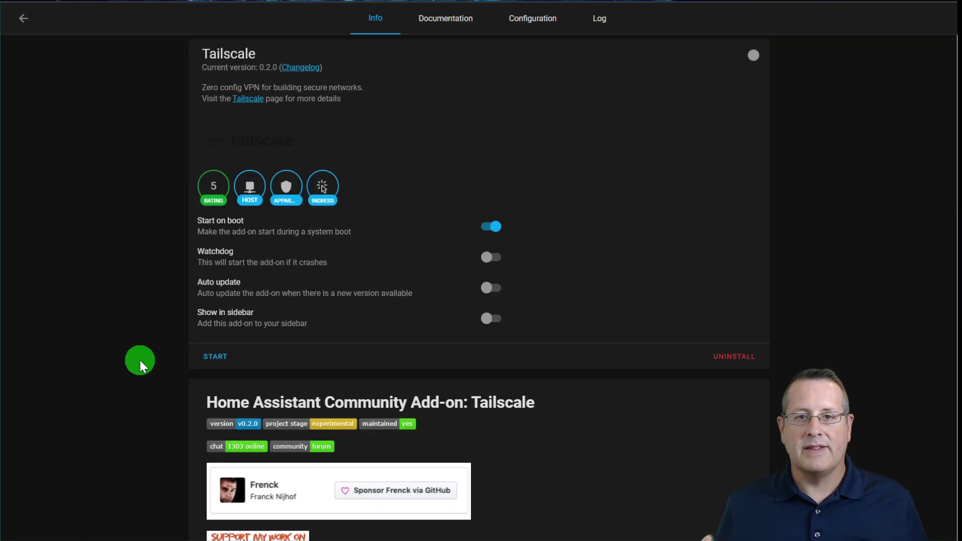